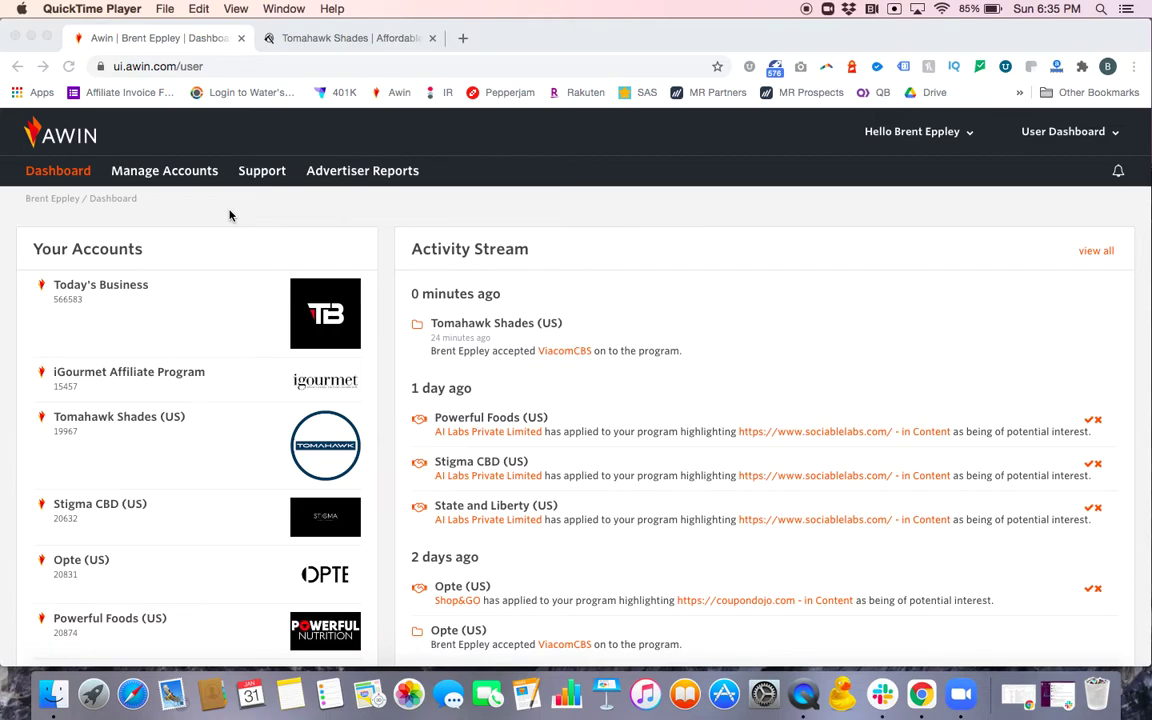
Open the Tomahawk Shades (US) advertiser account and go to Toolbox > Link Builder.
left_click(118, 421)
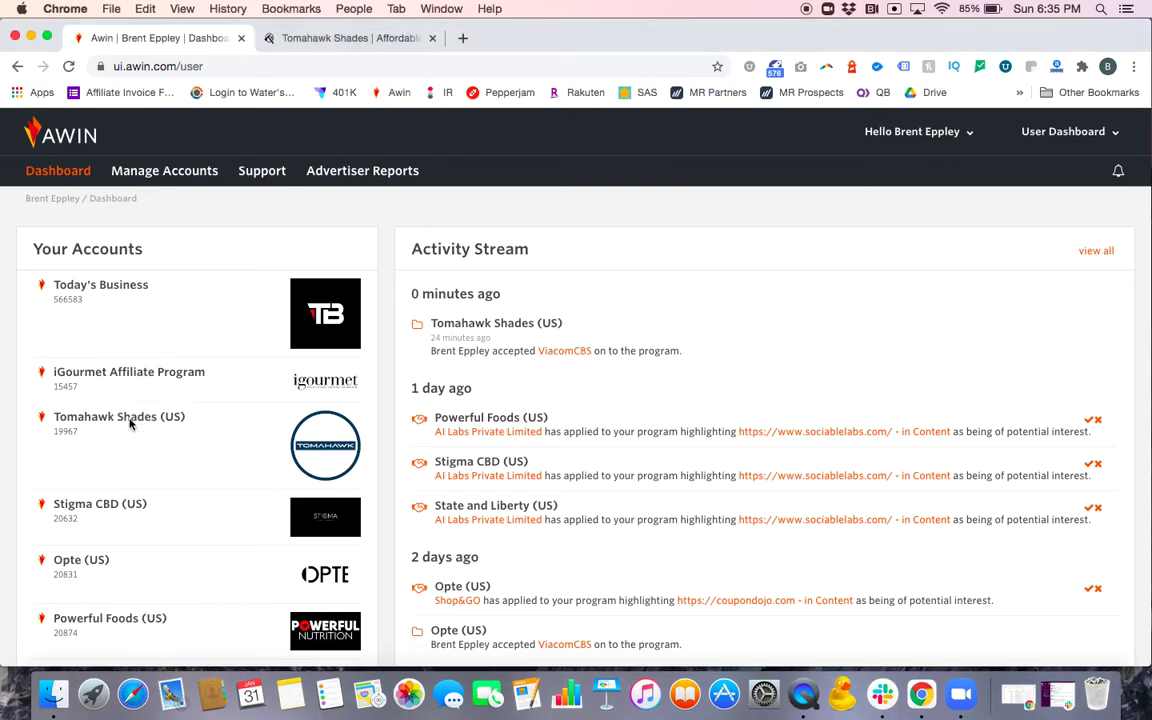
left_click(116, 424)
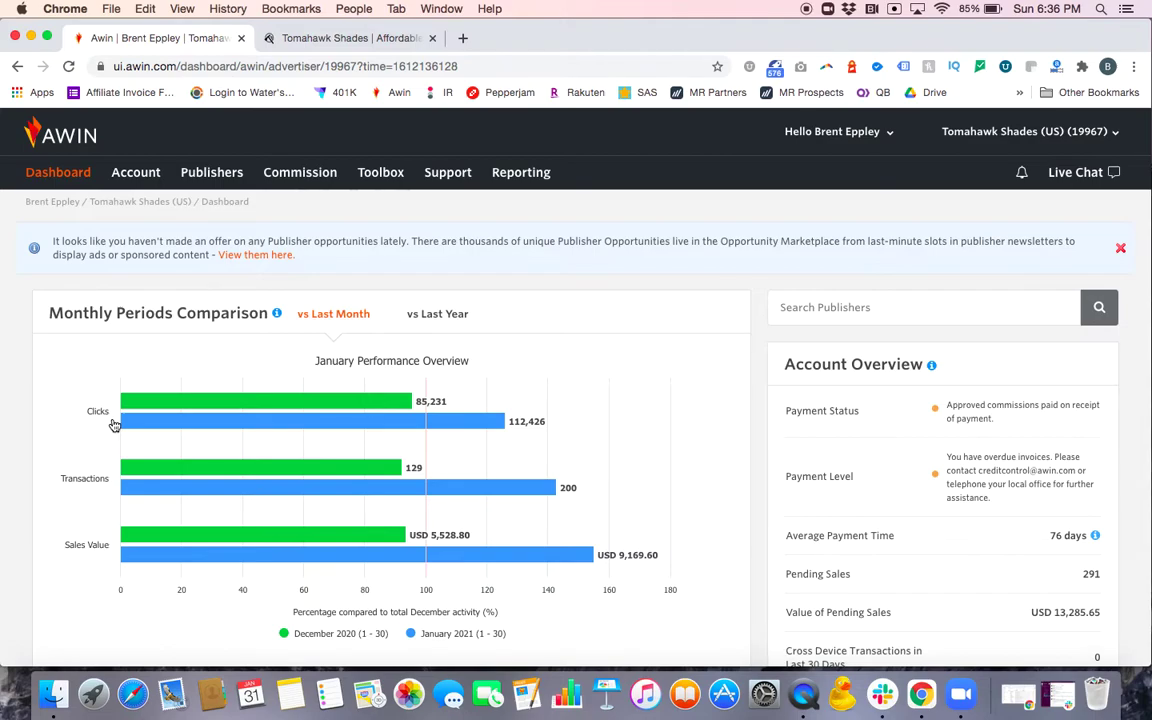
mouse_move(289, 180)
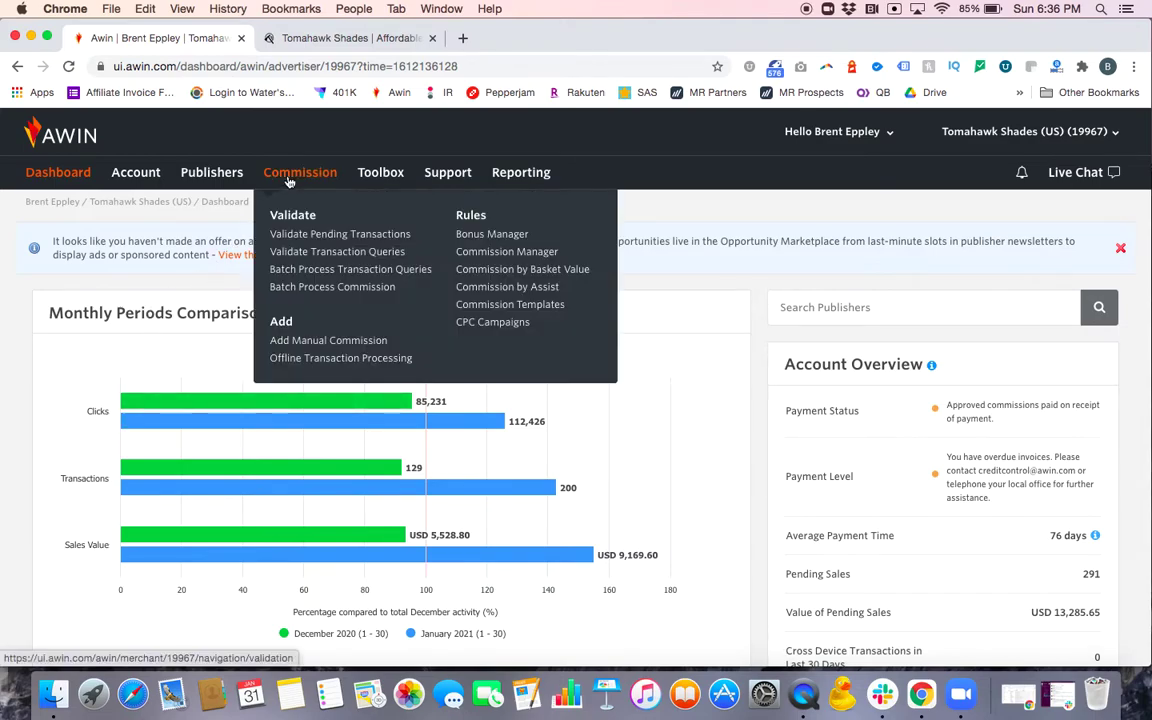
mouse_move(384, 176)
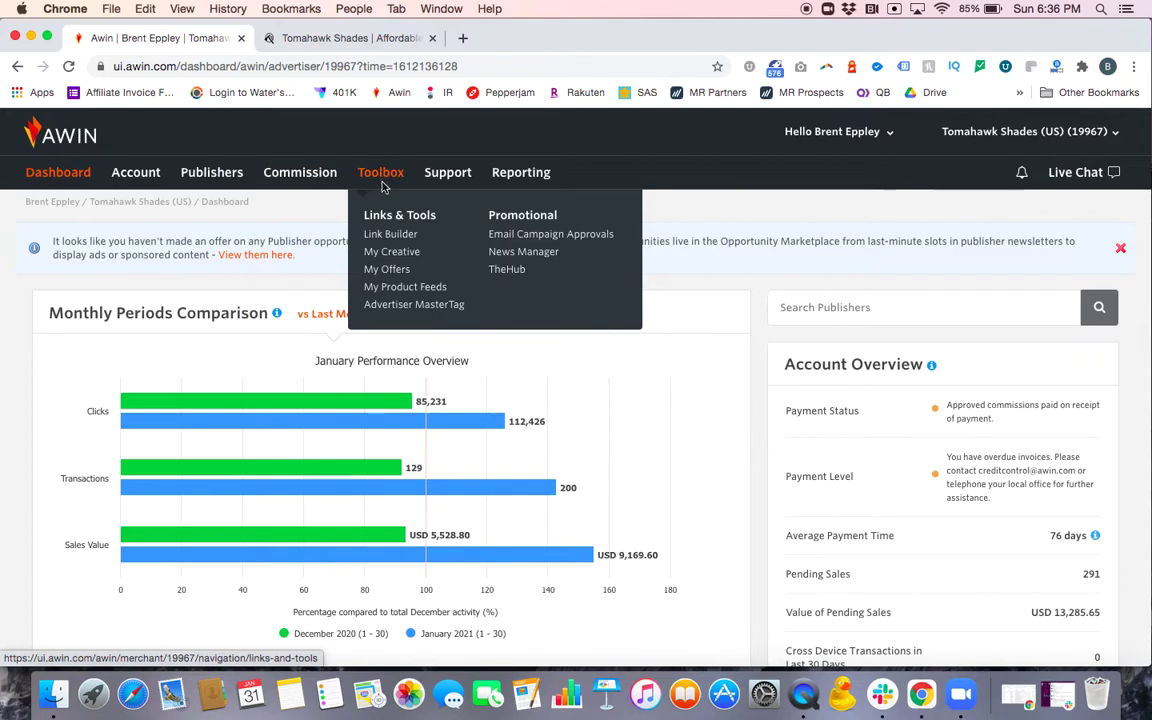
left_click(397, 240)
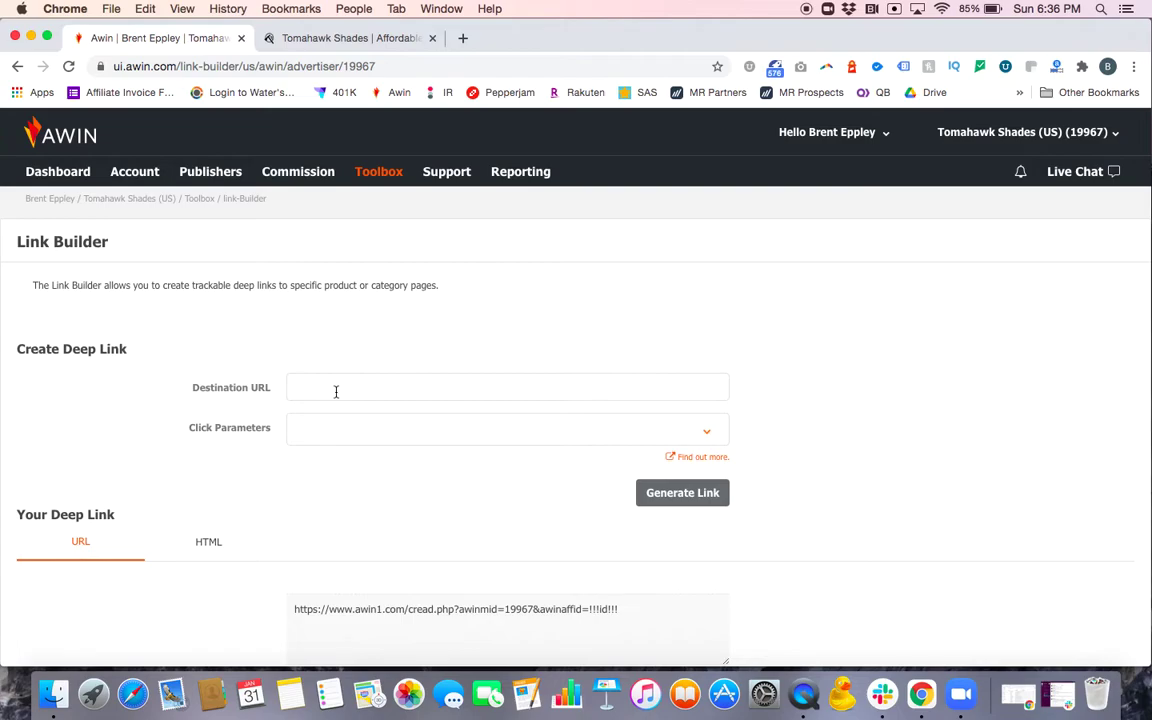
Go to the Tomahawk Shades Best Sellers collection and cut its URL from the address bar.
left_click(319, 40)
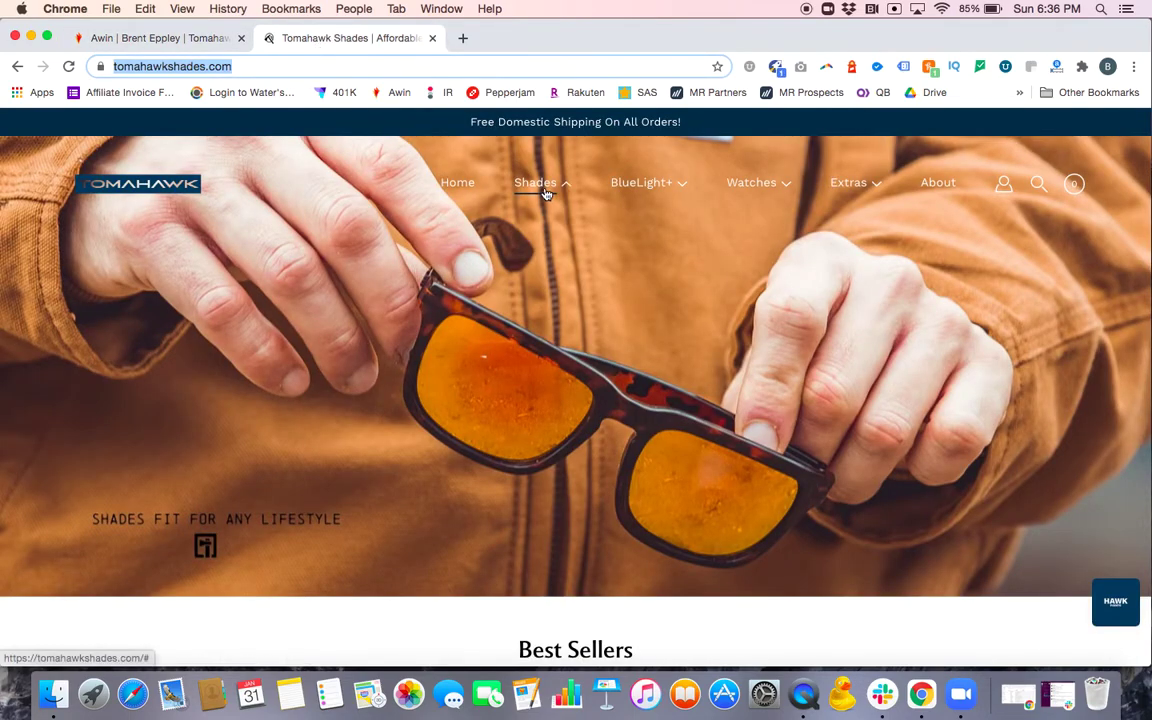
mouse_move(543, 190)
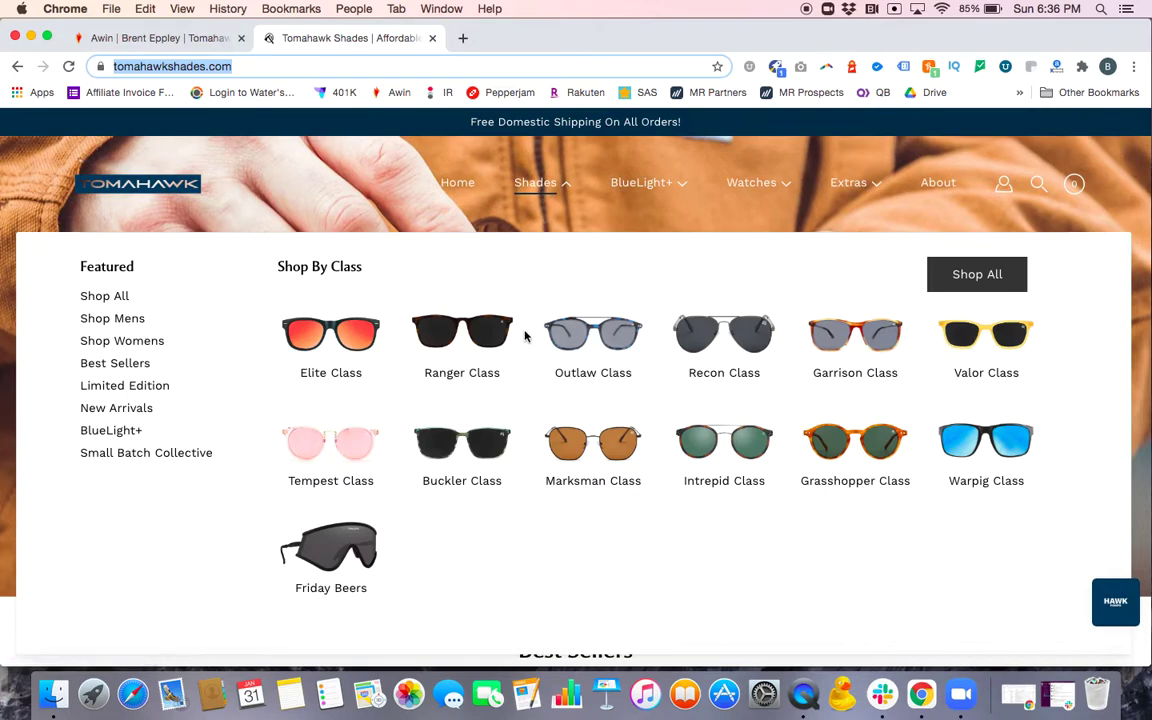
left_click(986, 275)
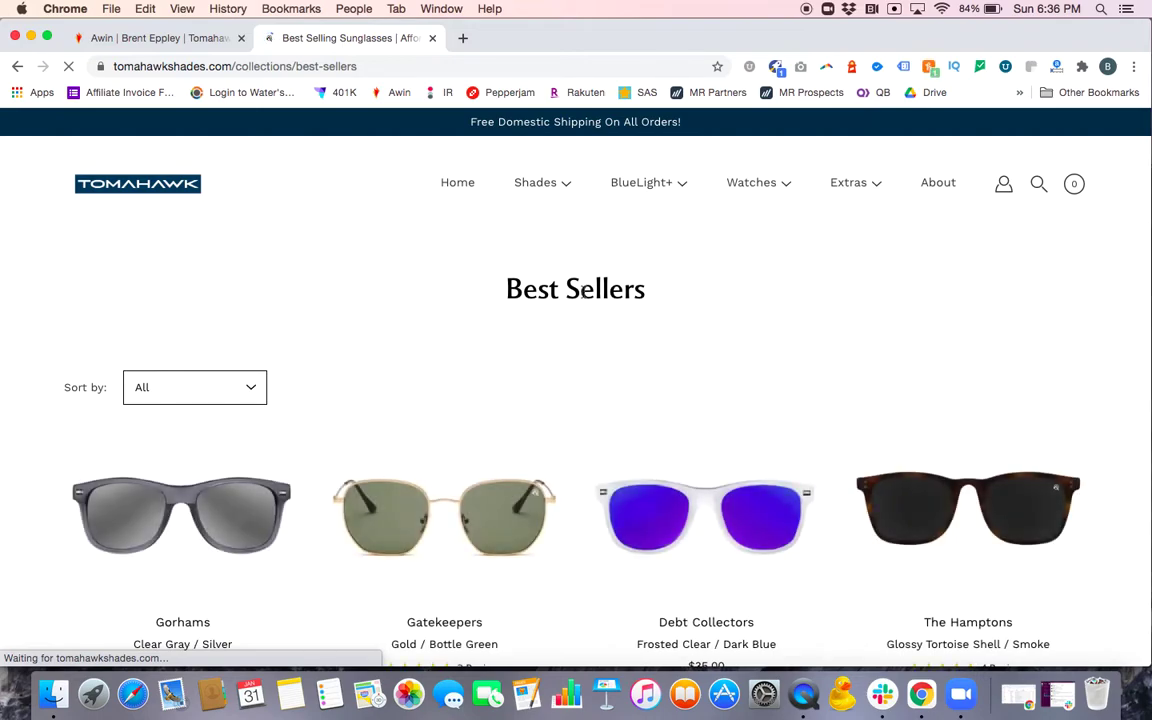
left_click(306, 66)
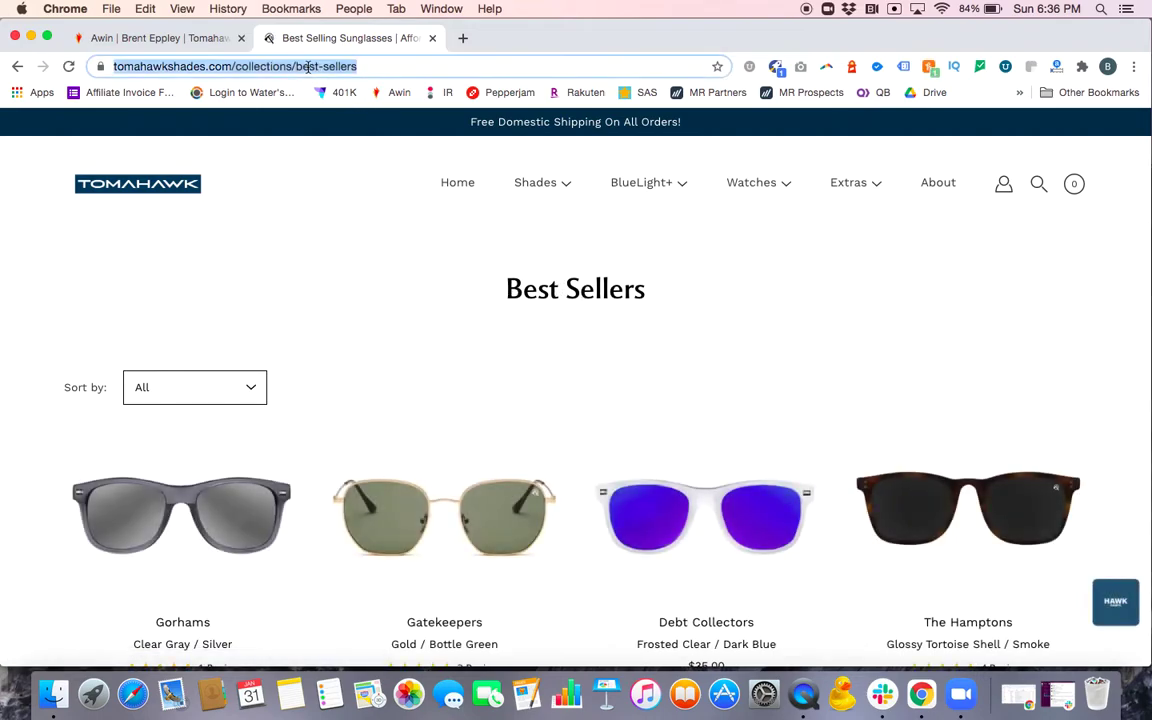
key("super+x")
Paste the best-sellers collection URL into the Link Builder's Destination URL field.
left_click(167, 38)
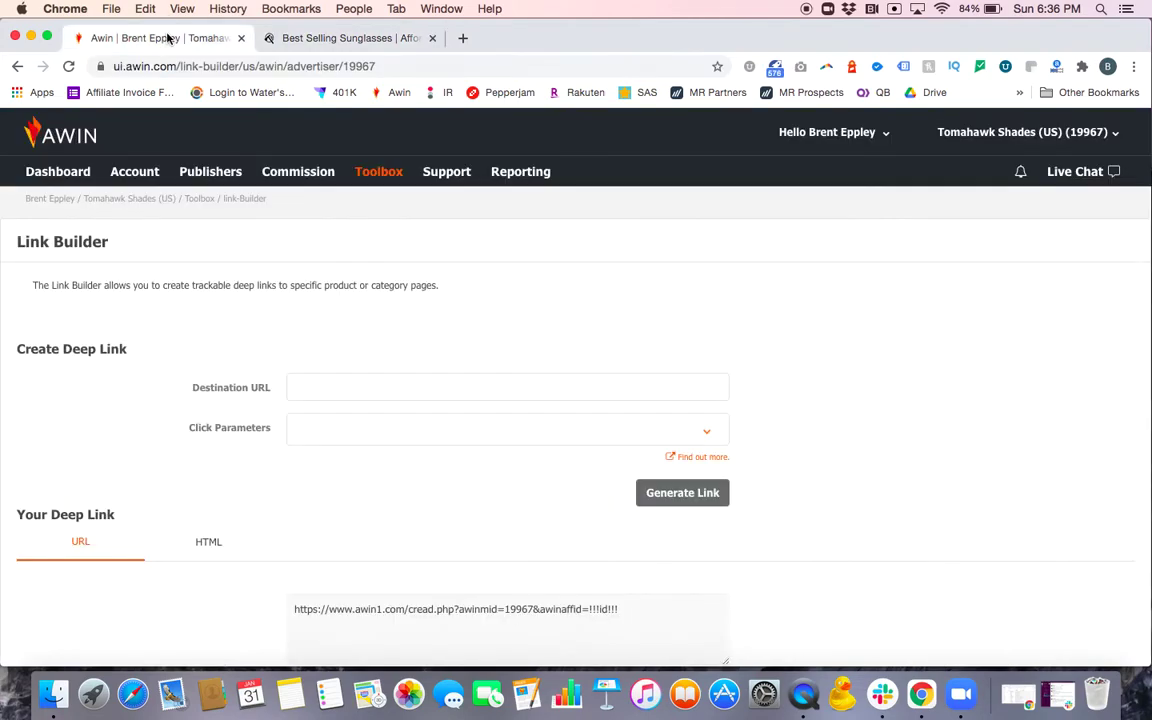
left_click(350, 386)
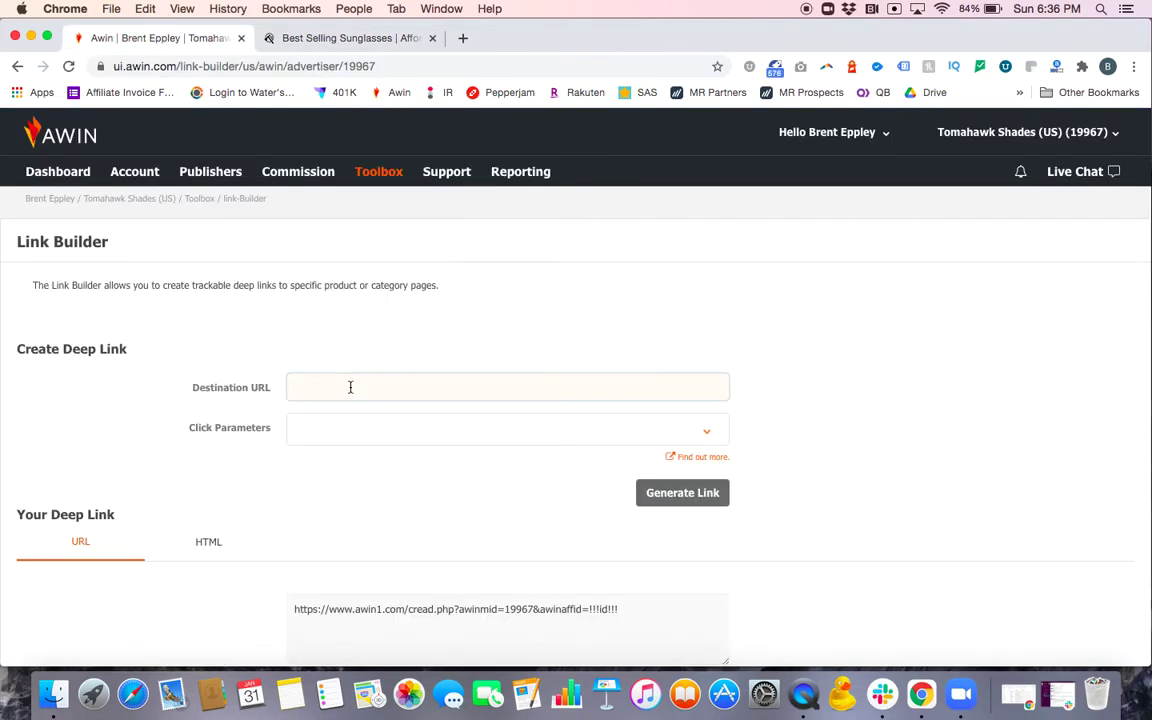
key("super+v")
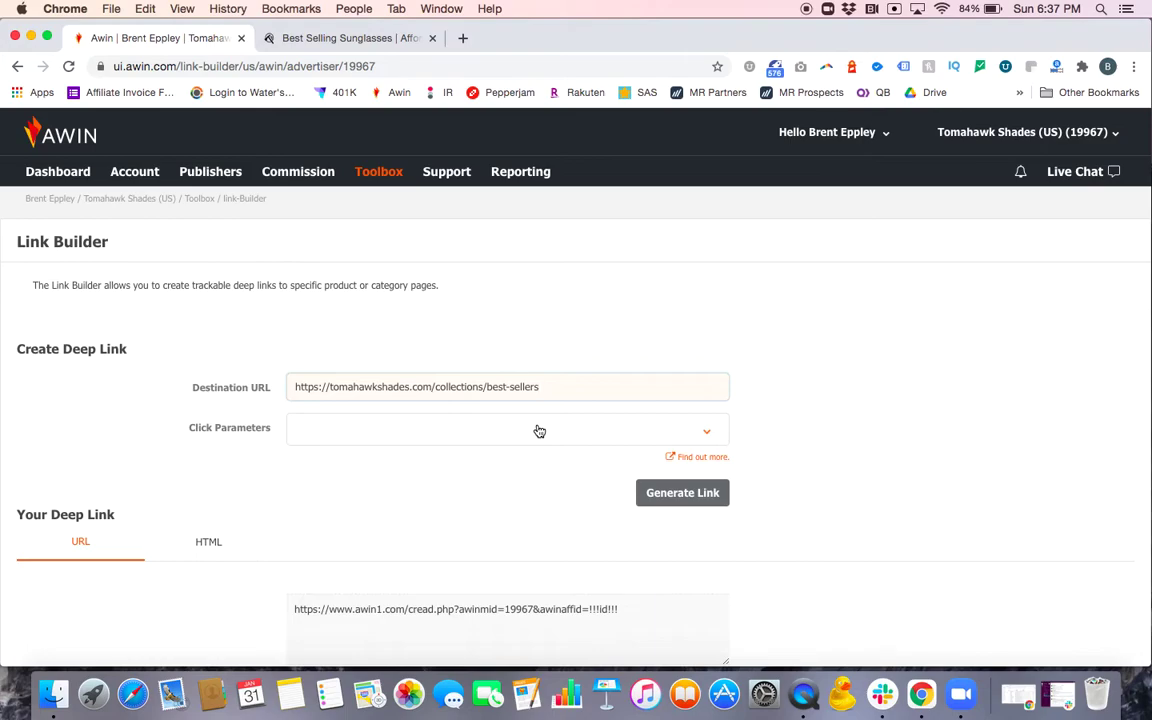
Generate the deep link and scroll down to the Your Deep Link result.
scroll(501, 483, "down", 1)
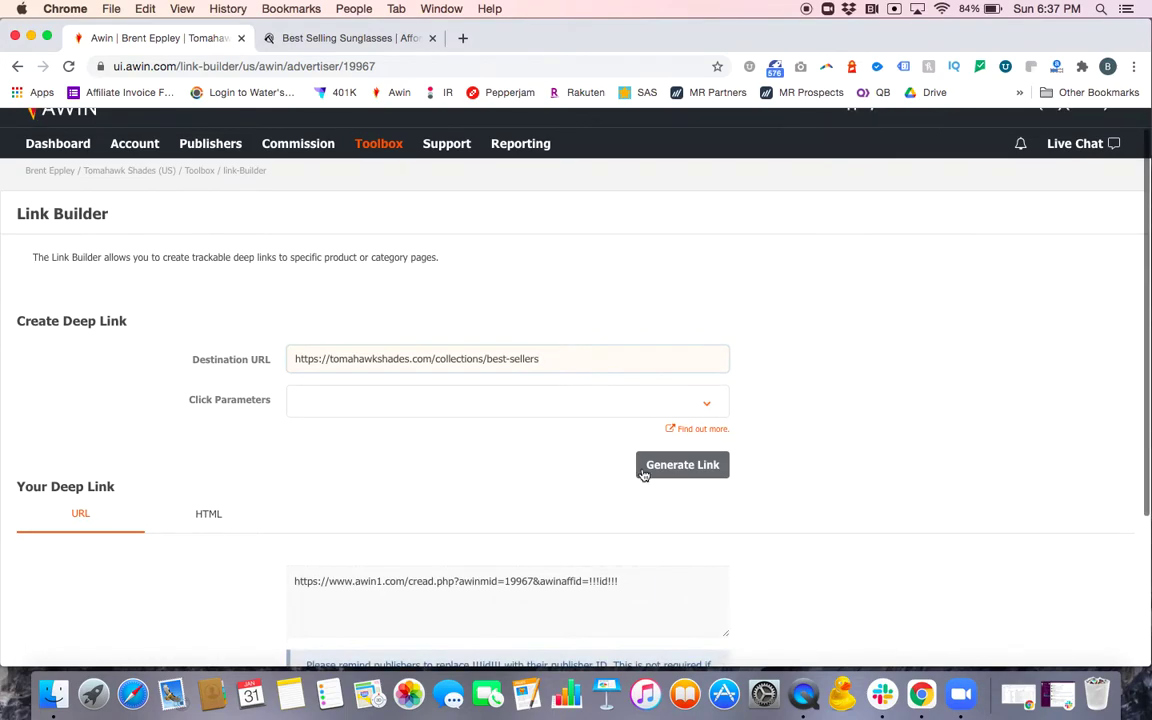
left_click(686, 474)
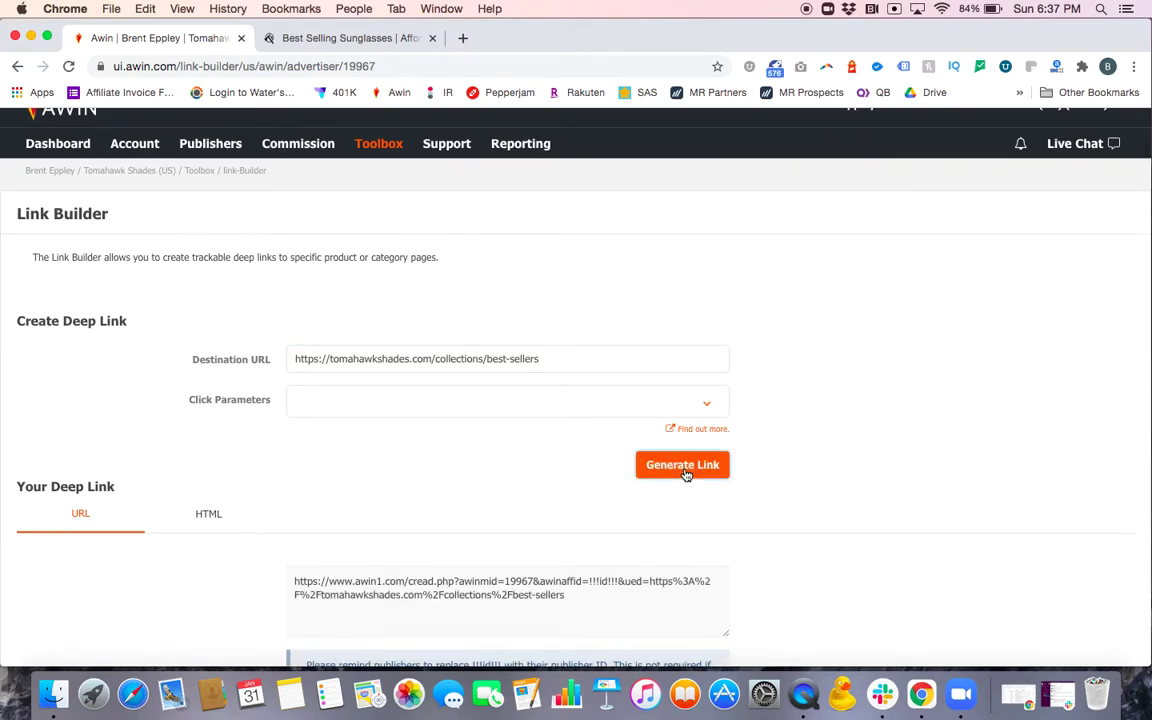
scroll(686, 474, "down", 5)
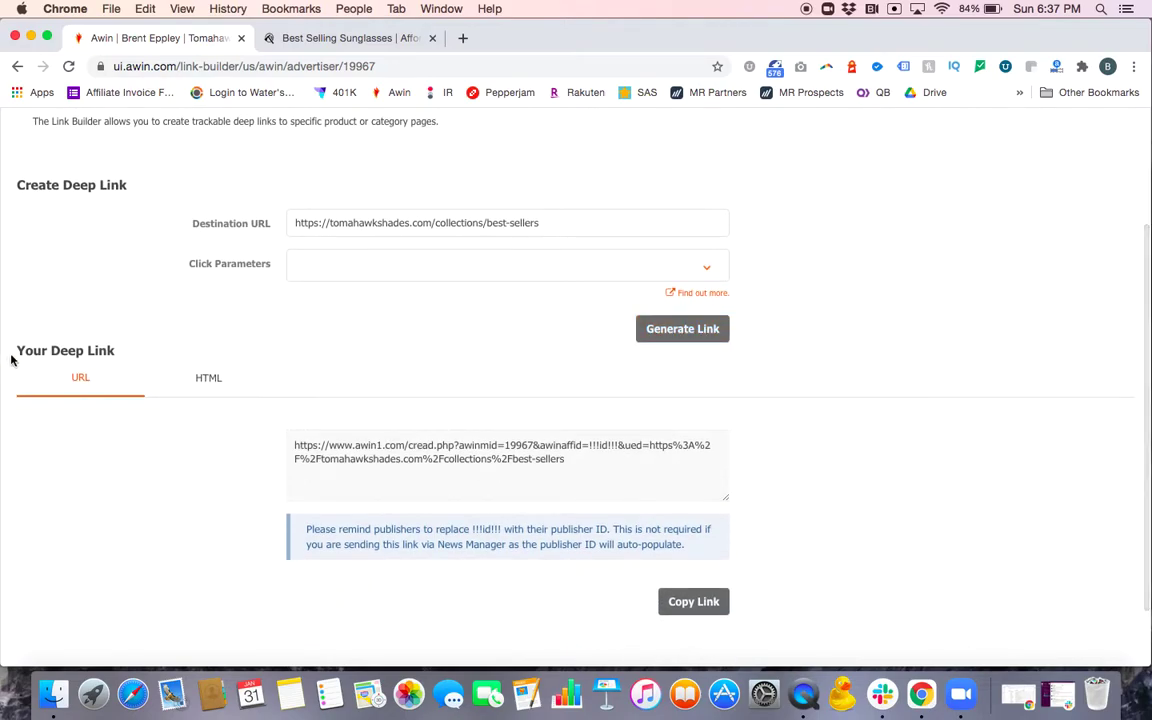
left_click_drag(14, 351, 116, 350)
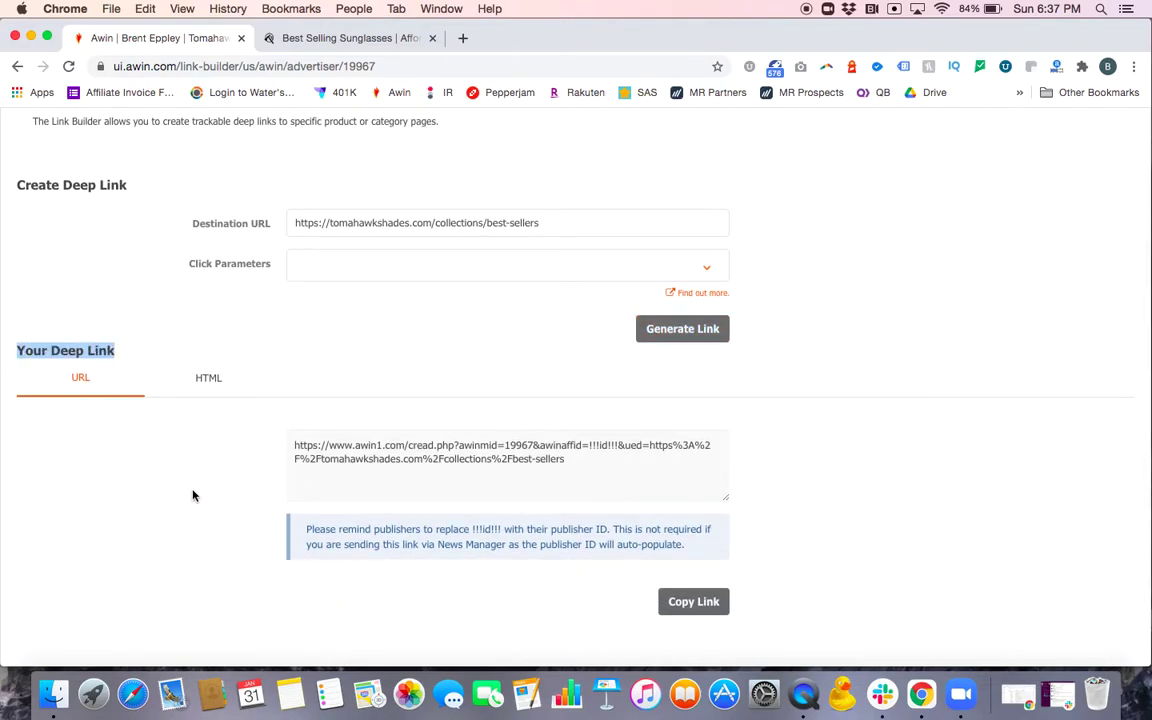
scroll(193, 494, "down", 3)
left_click(390, 368)
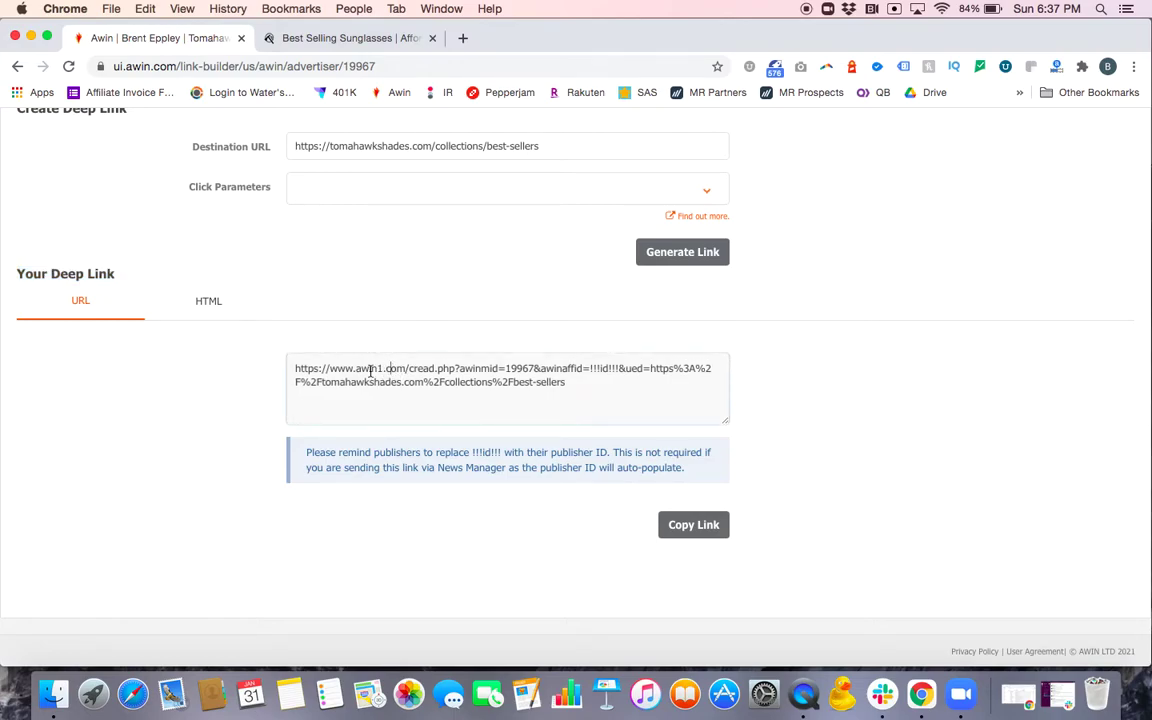
Select the whole generated deep link, pointing out its !!!id!!! placeholder, then open a new tab.
triple_click(370, 370)
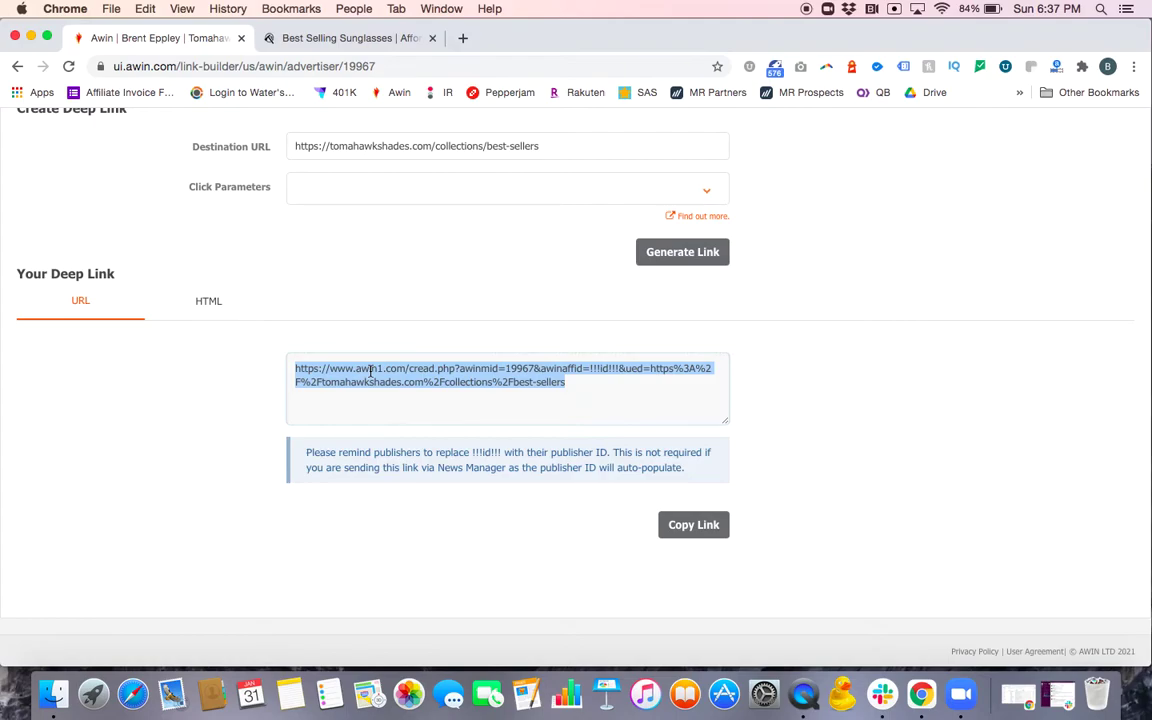
left_click(370, 370)
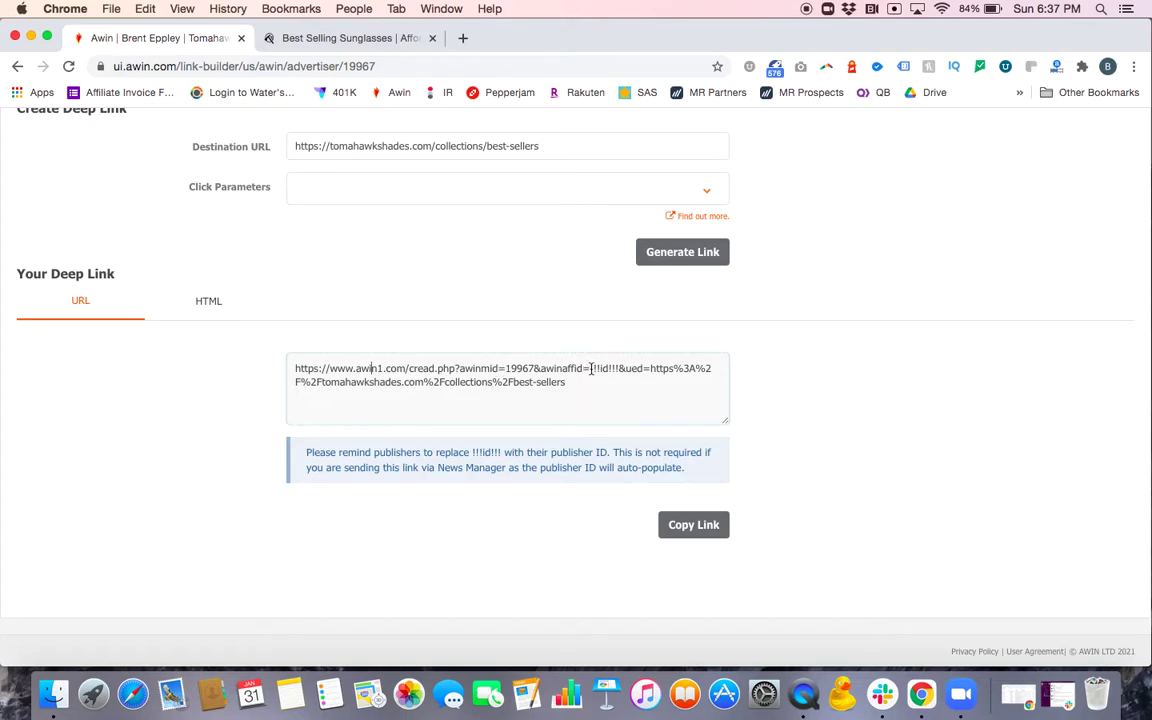
left_click_drag(590, 369, 618, 368)
left_click(365, 381)
key("super+a")
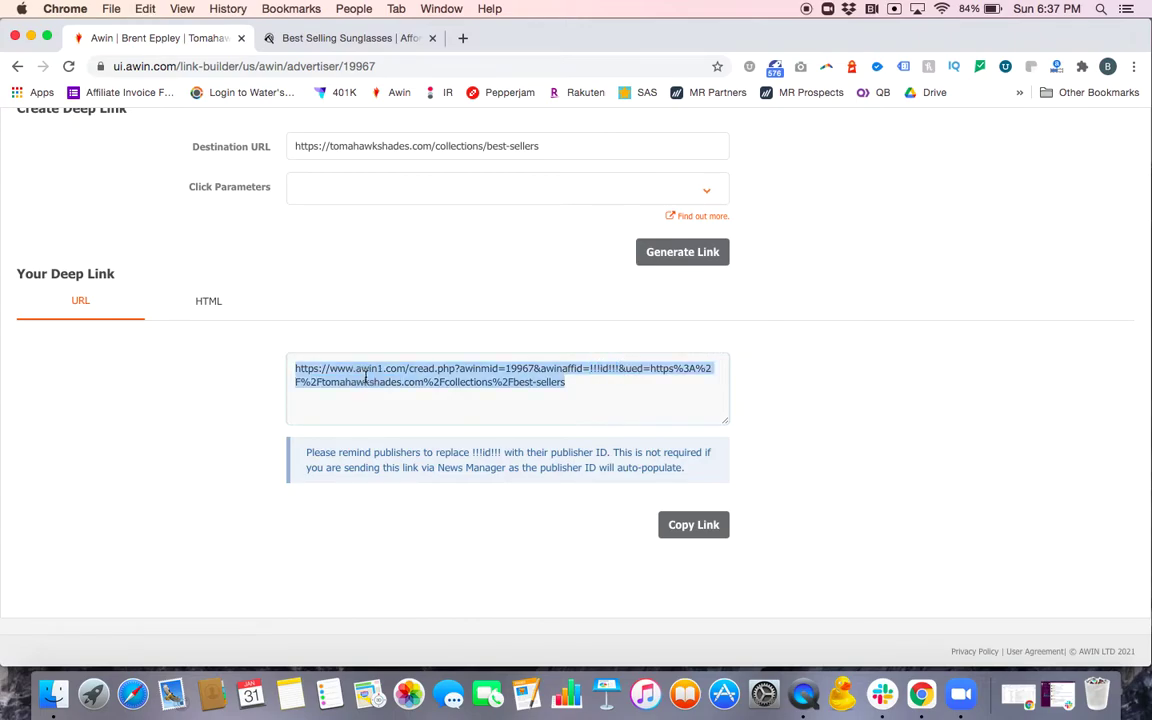
left_click(462, 38)
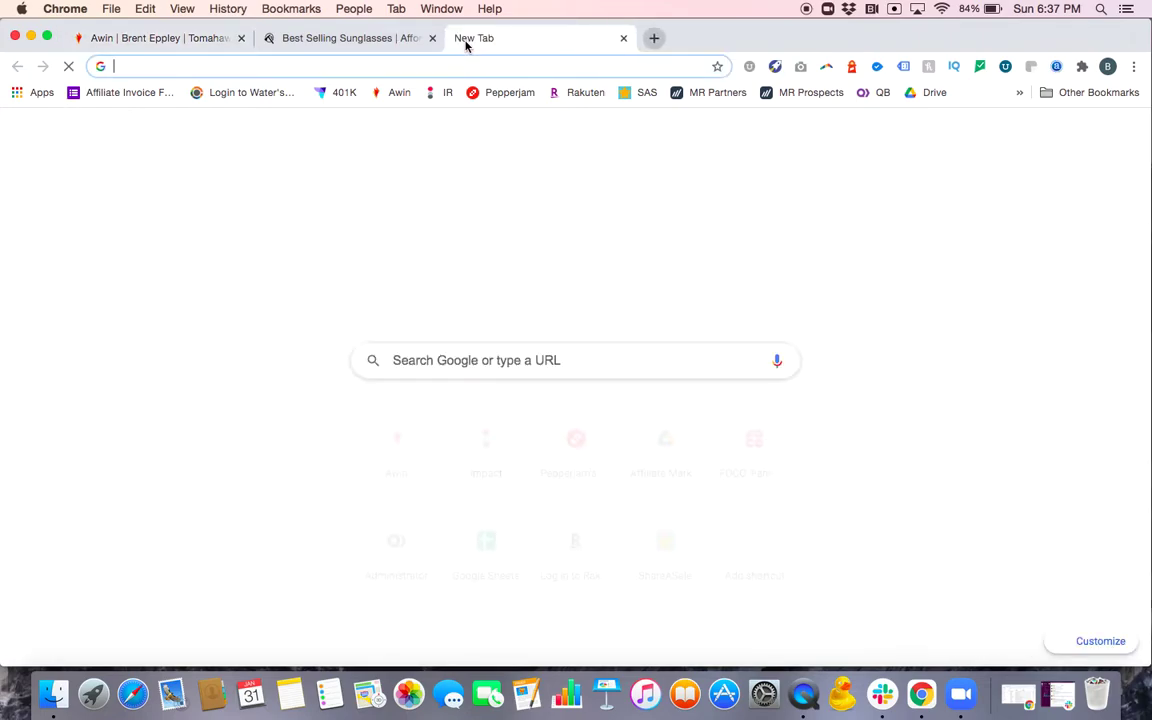
Paste the deep link into the new tab's address bar and locate its !!!id!!! placeholder.
key("super+v")
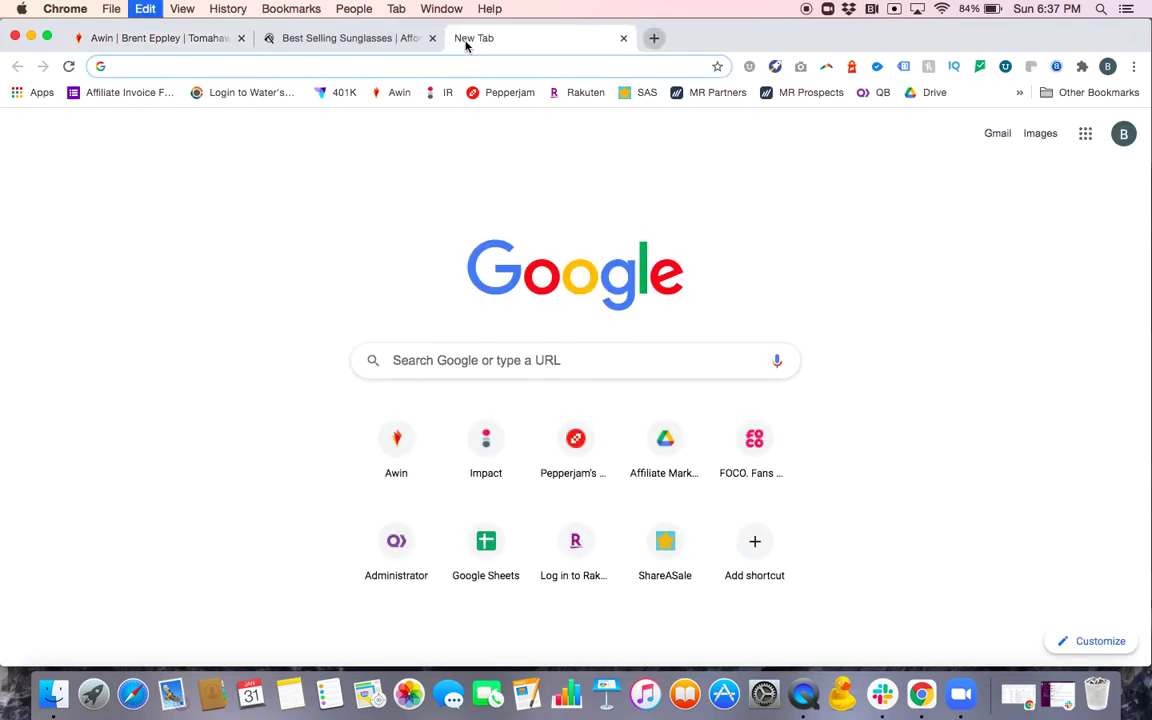
left_click(293, 66)
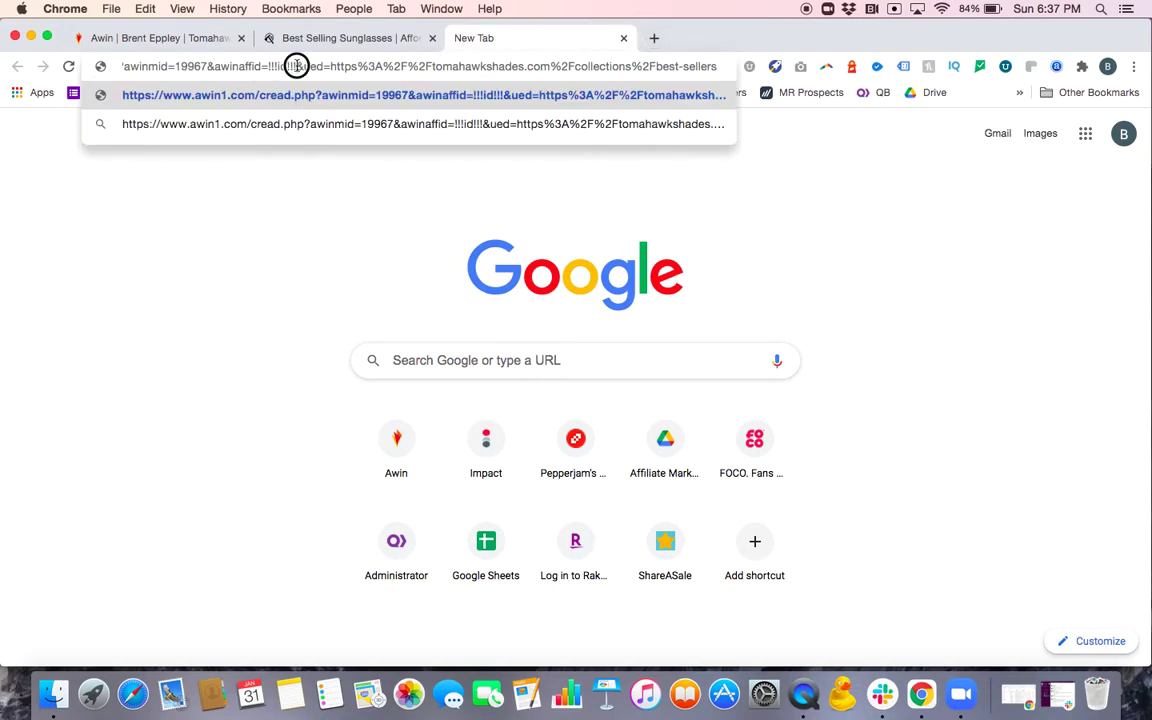
left_click_drag(289, 66, 268, 65)
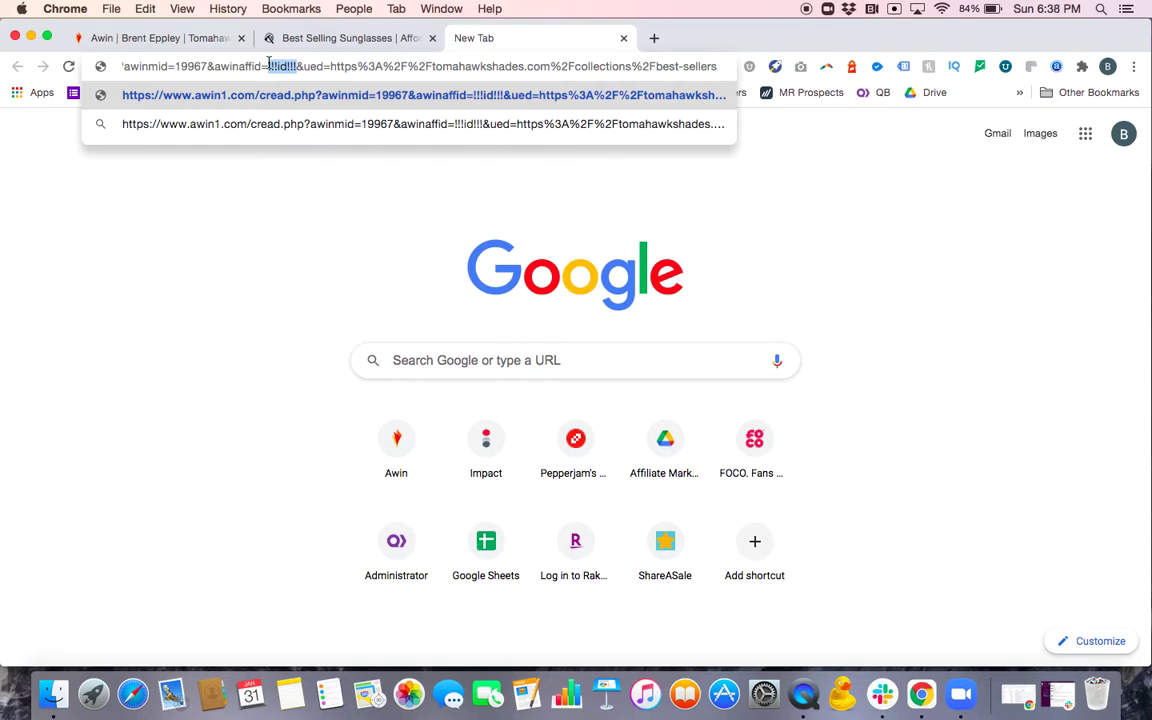
left_click(277, 64)
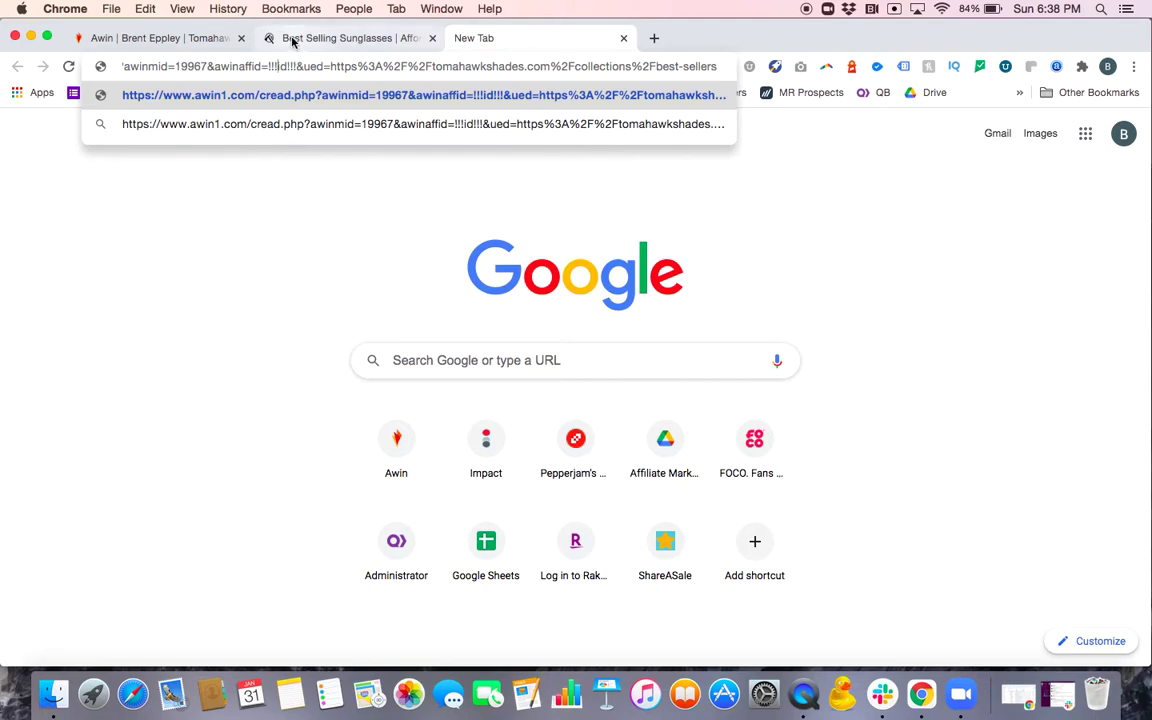
left_click(175, 40)
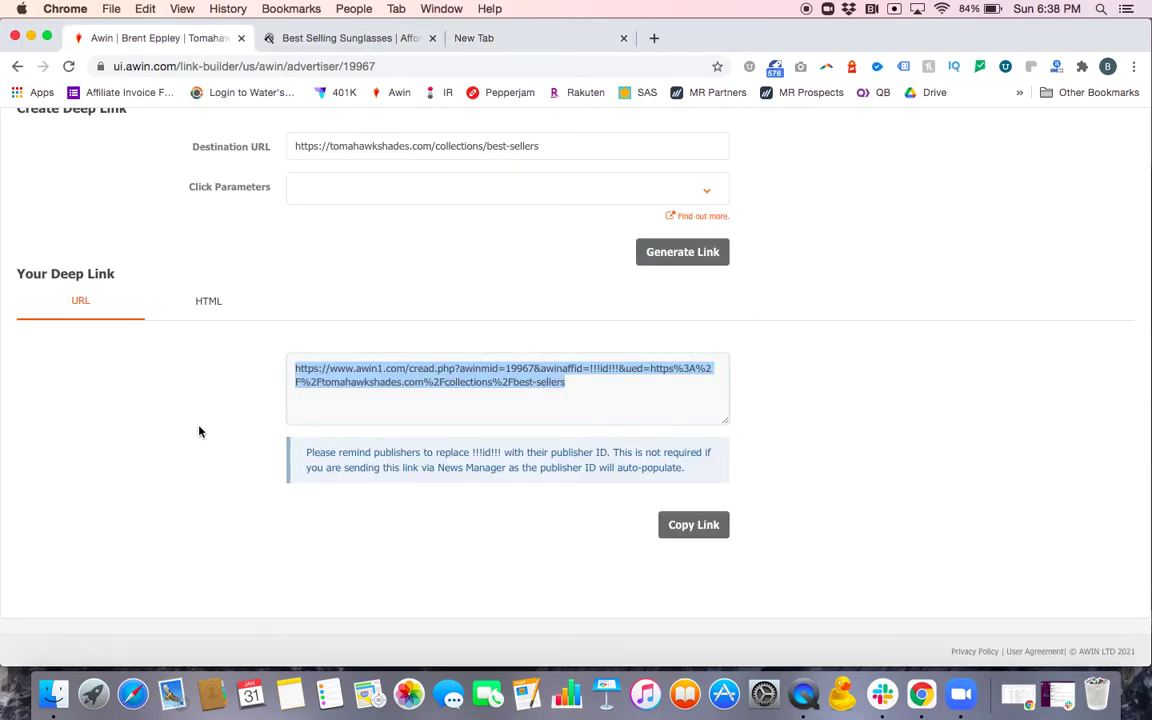
Search Publisher Management for 'today' and select Today's Business's Publisher ID.
scroll(199, 432, "up", 5)
mouse_move(200, 172)
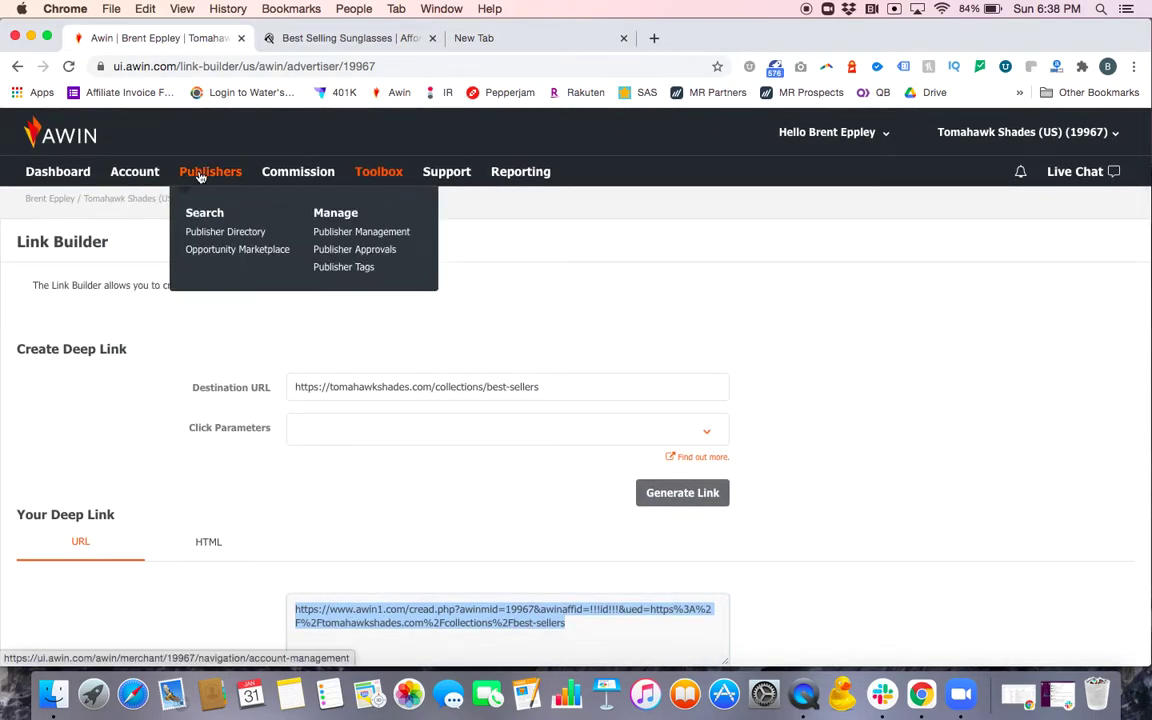
left_click(348, 235)
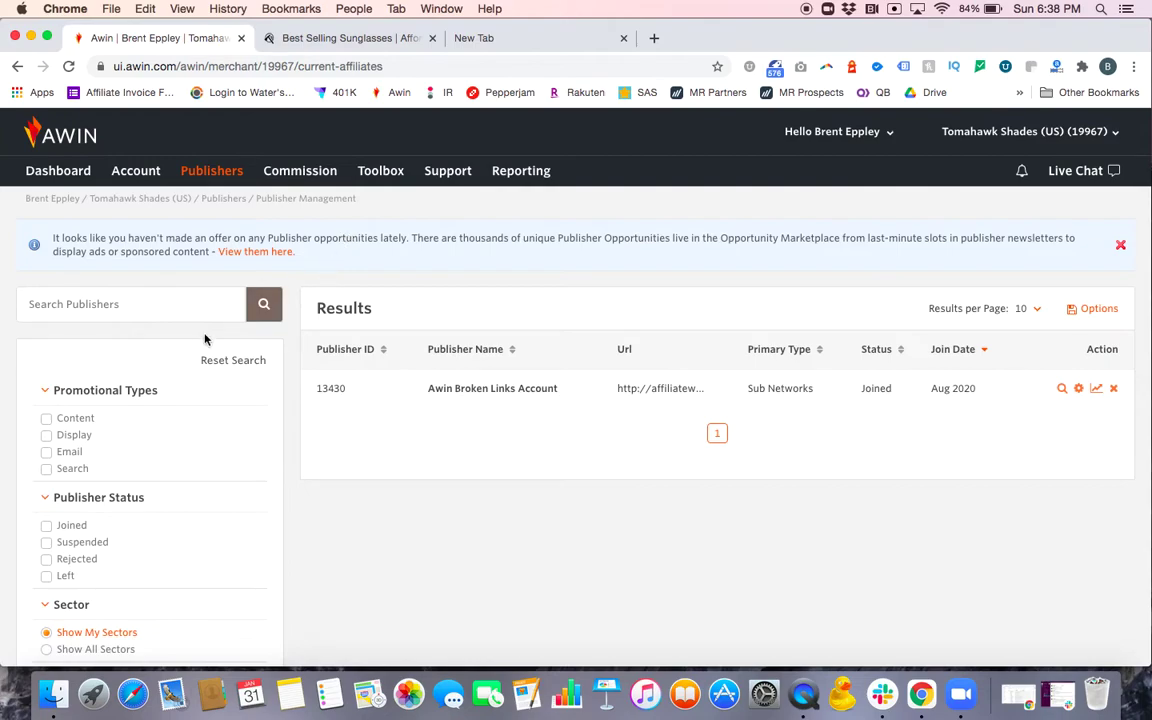
left_click(147, 304)
type("today")
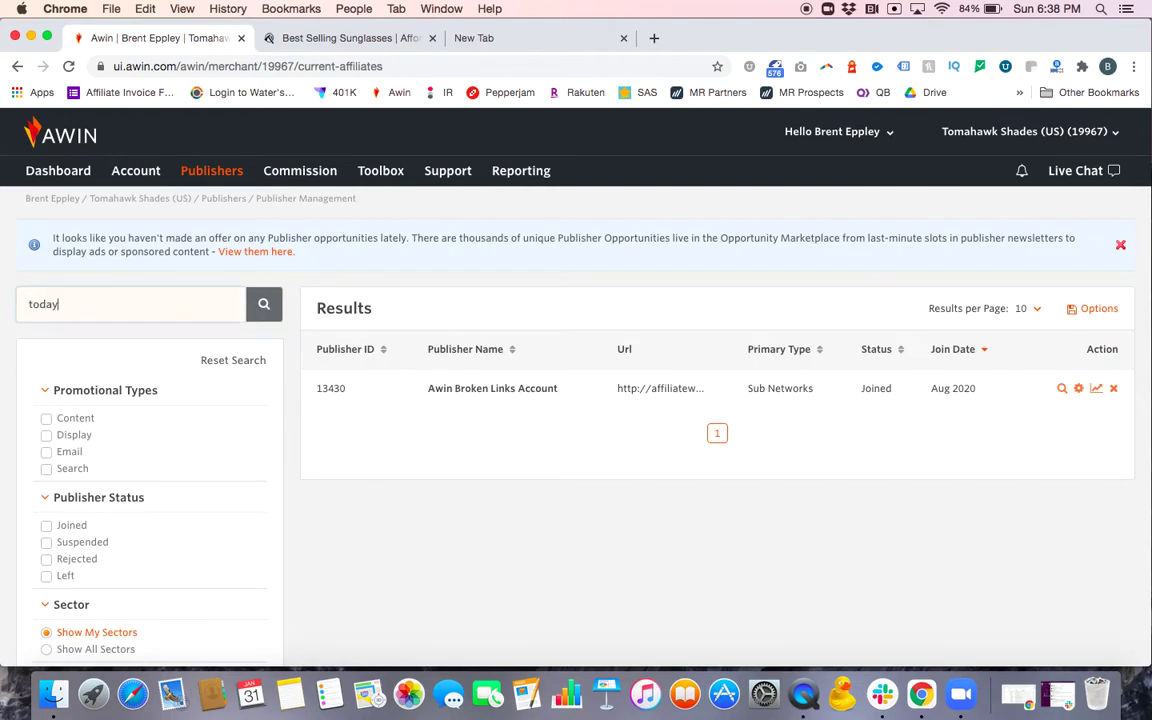
key("Return")
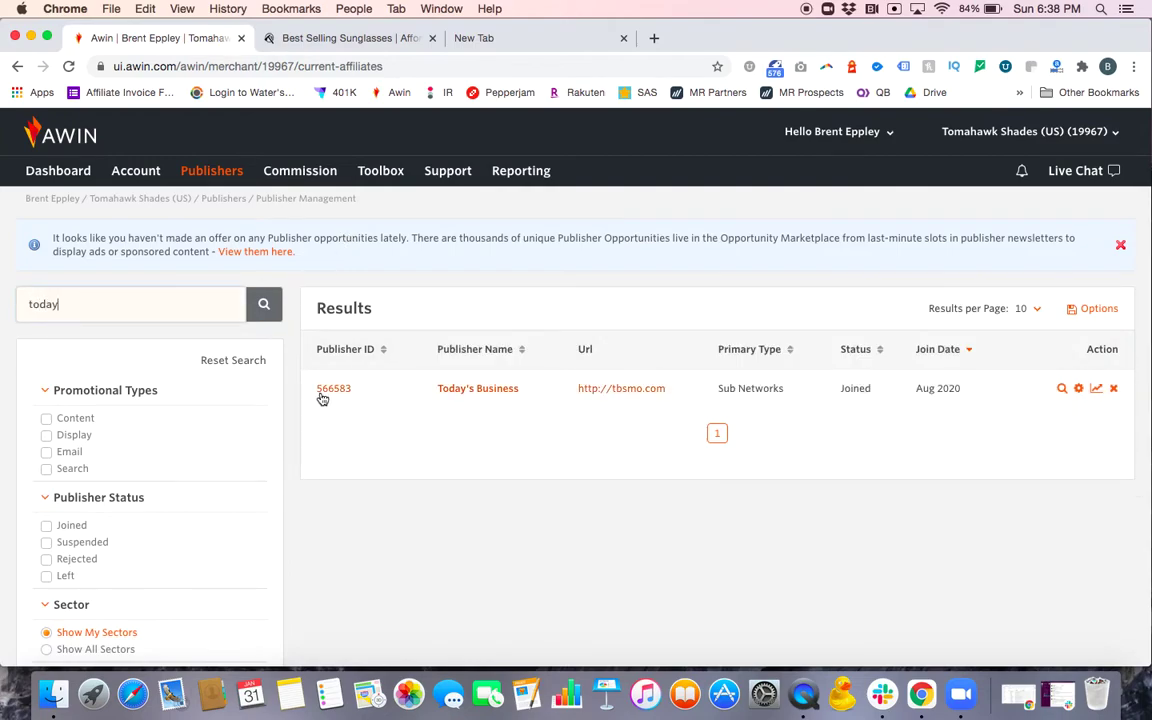
left_click_drag(316, 391, 368, 391)
key("super+c")
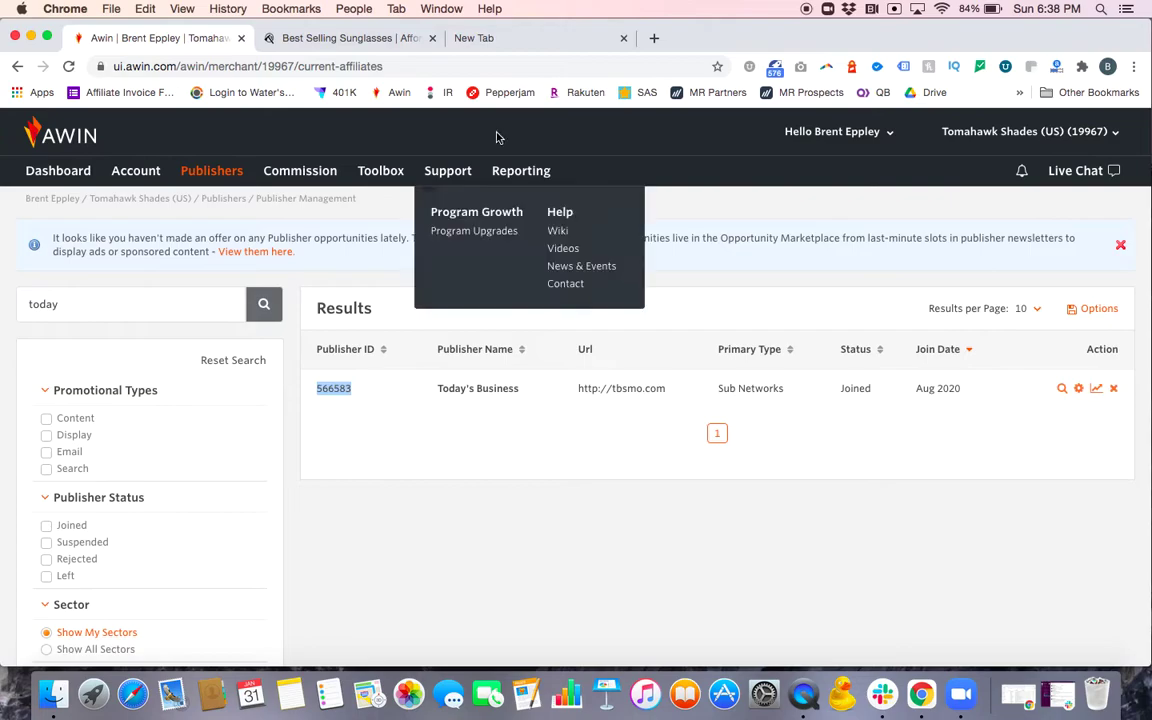
left_click(528, 38)
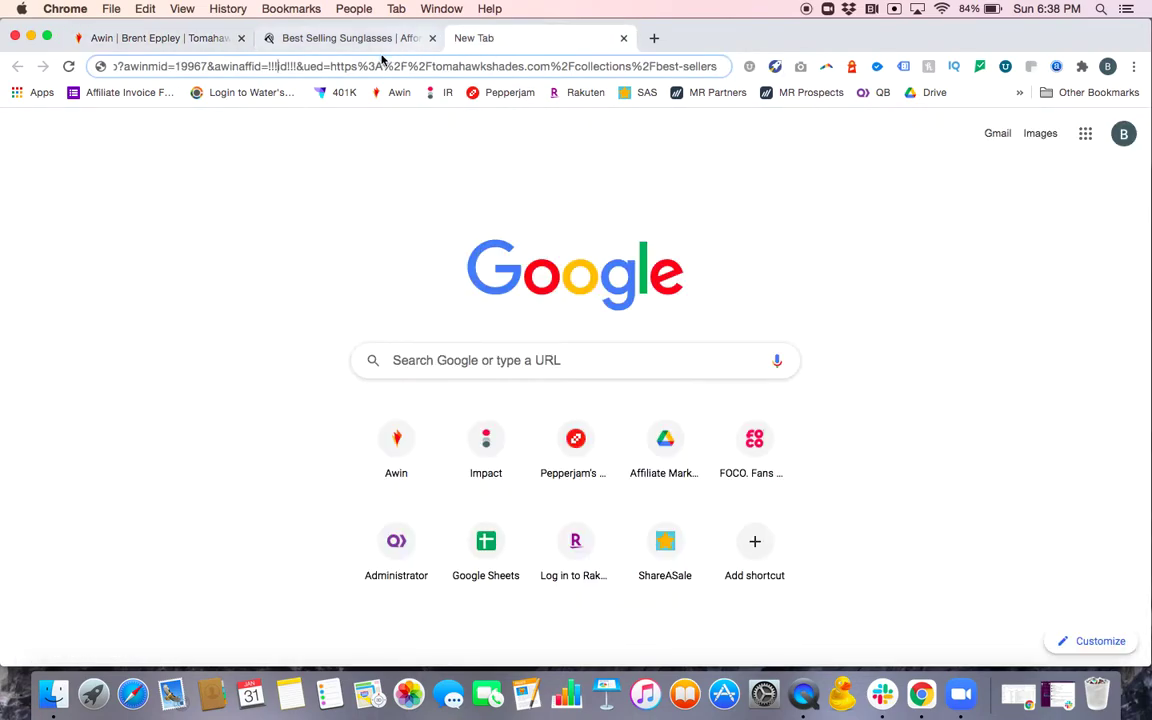
Replace !!!id!!! after awinaffid= with the pasted publisher ID and load the deep link.
left_click(277, 66)
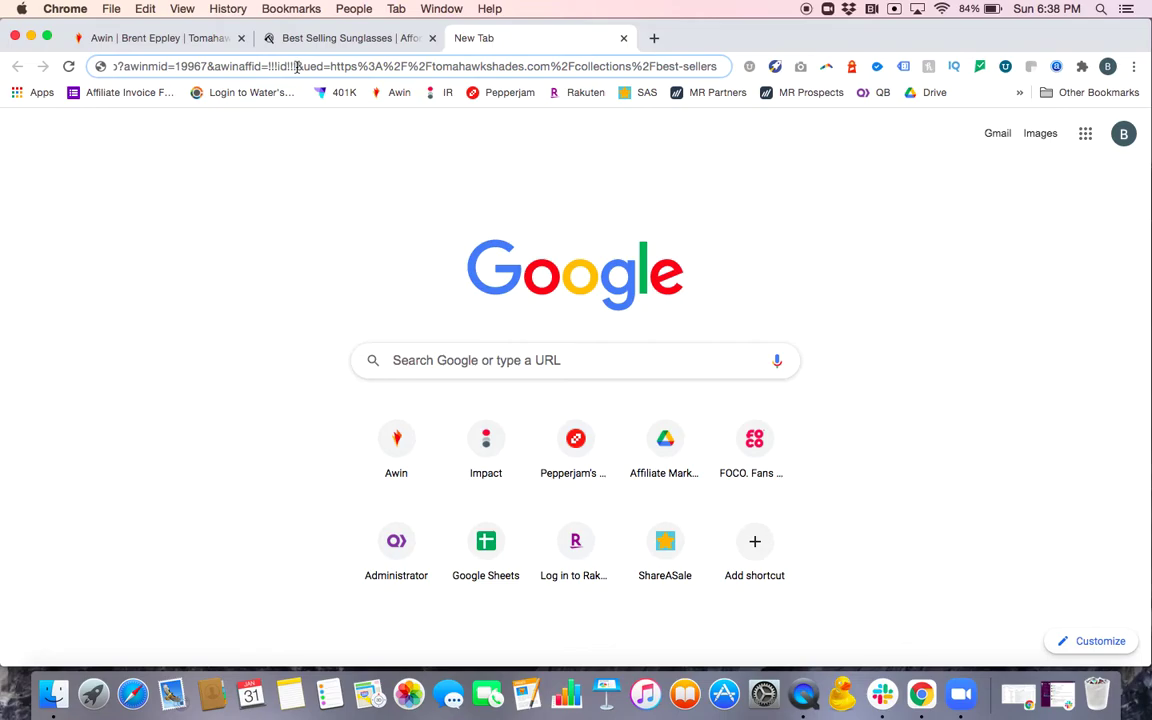
key("BackSpace")
key("BackSpace")
key("BackSpace")
key("BackSpace")
key("BackSpace")
key("BackSpace")
key("BackSpace")
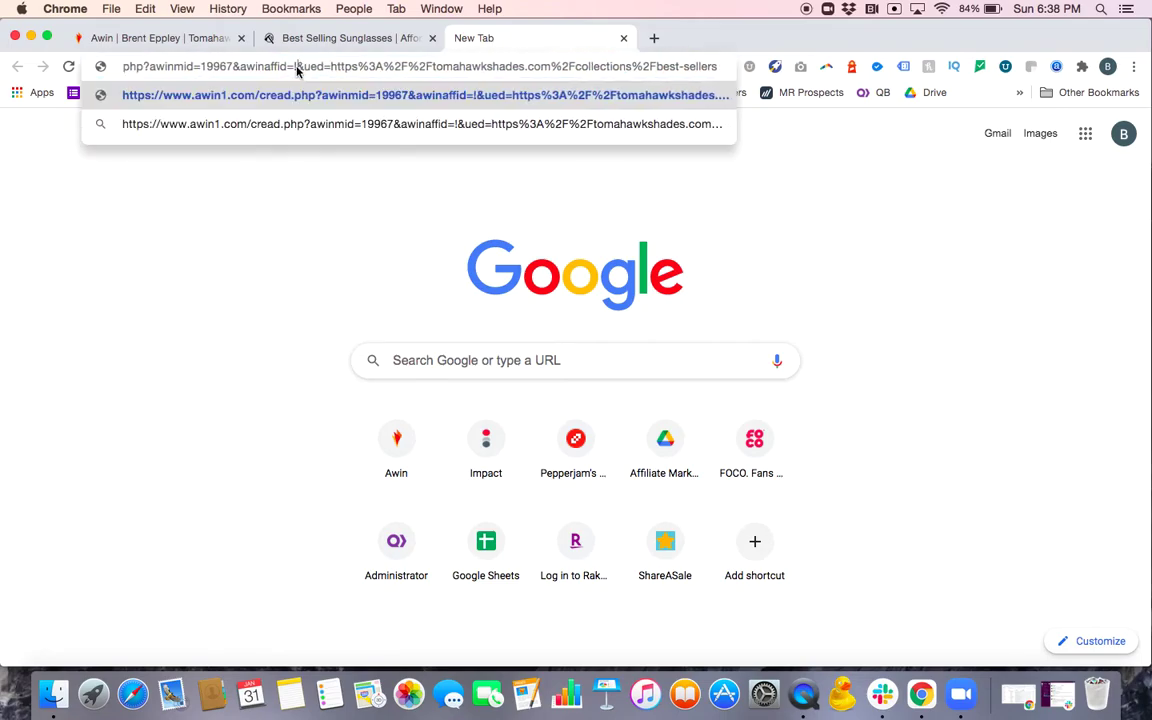
key("BackSpace")
key("super+v")
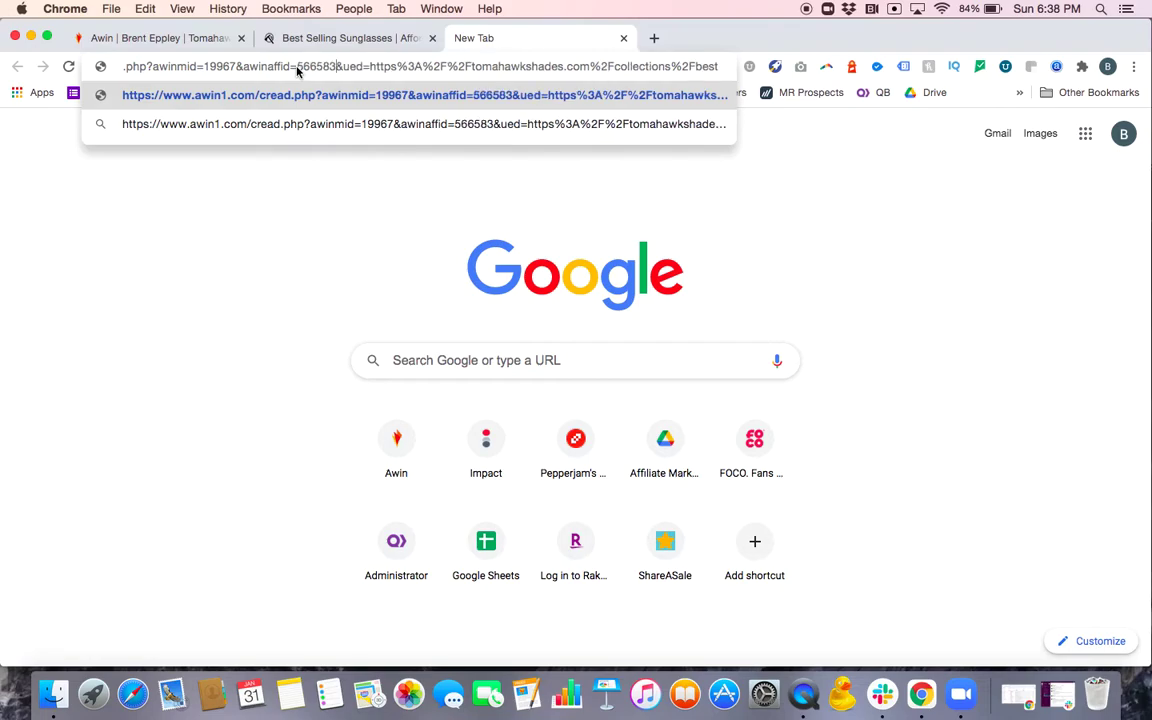
left_click(343, 66)
left_click(344, 67)
key("Return")
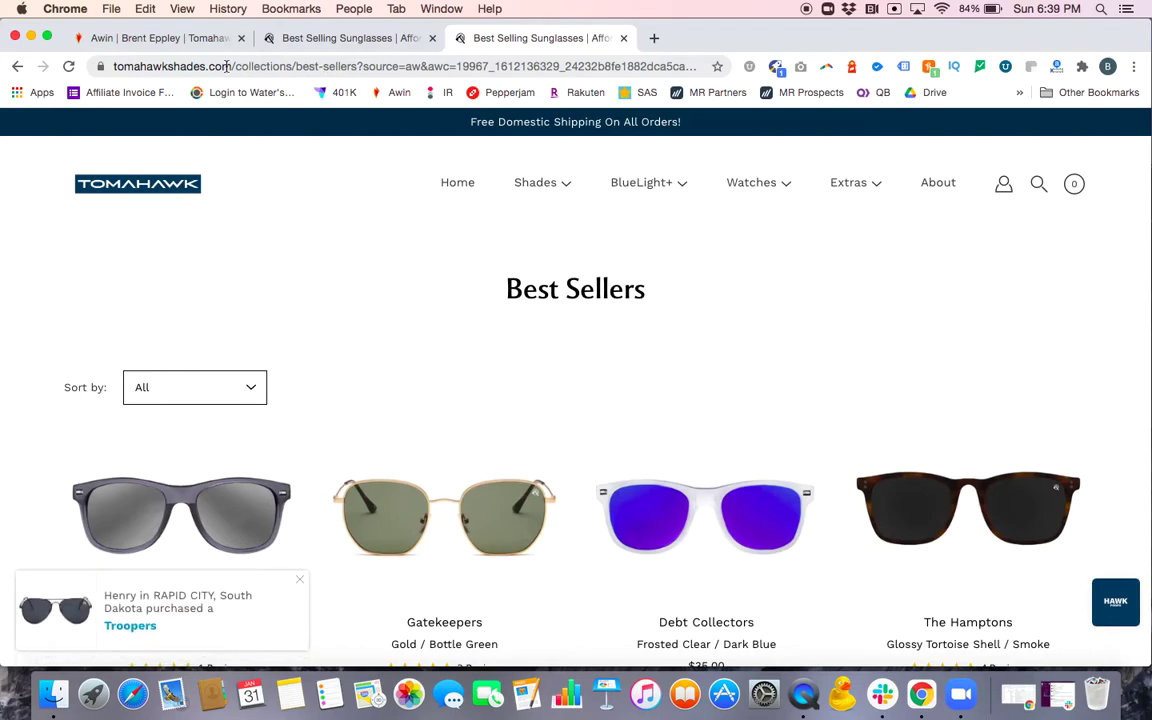
left_click(227, 66)
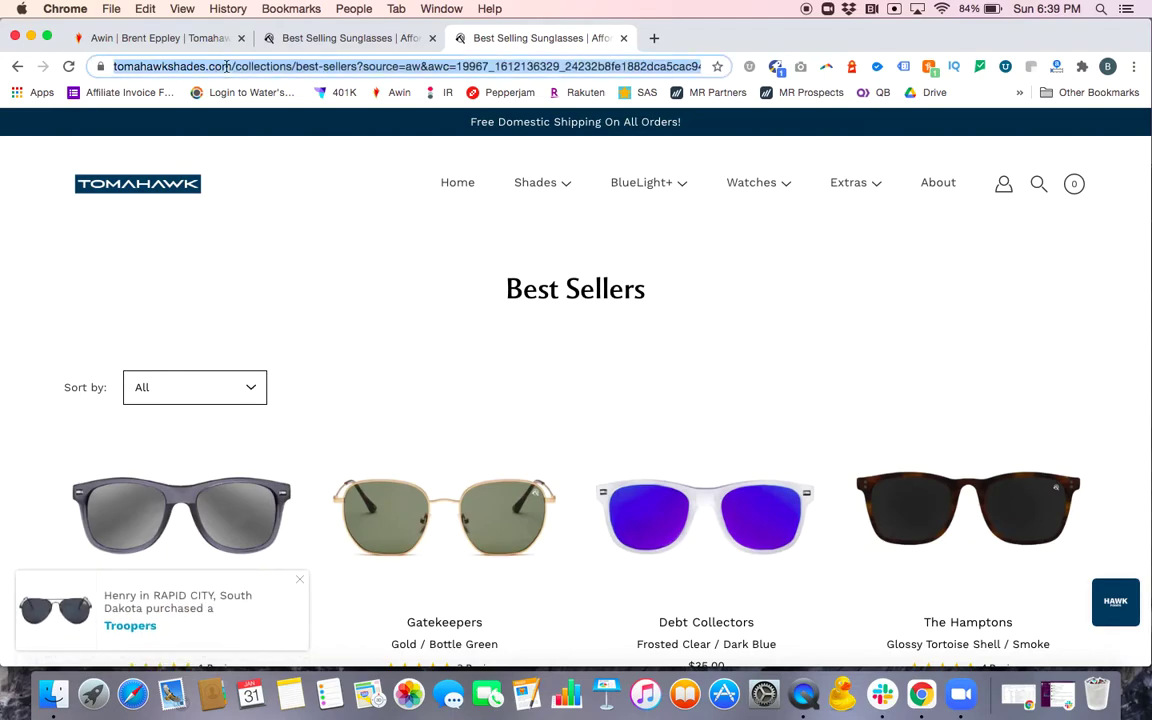
left_click(227, 66)
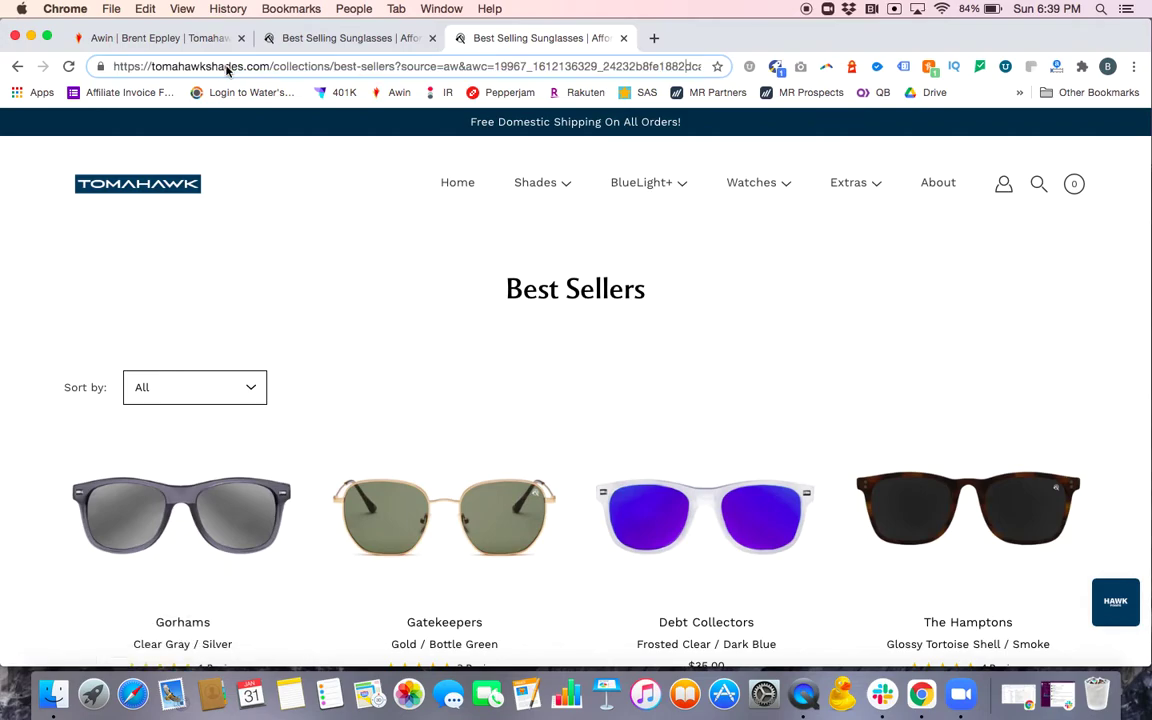
left_click_drag(180, 66, 454, 67)
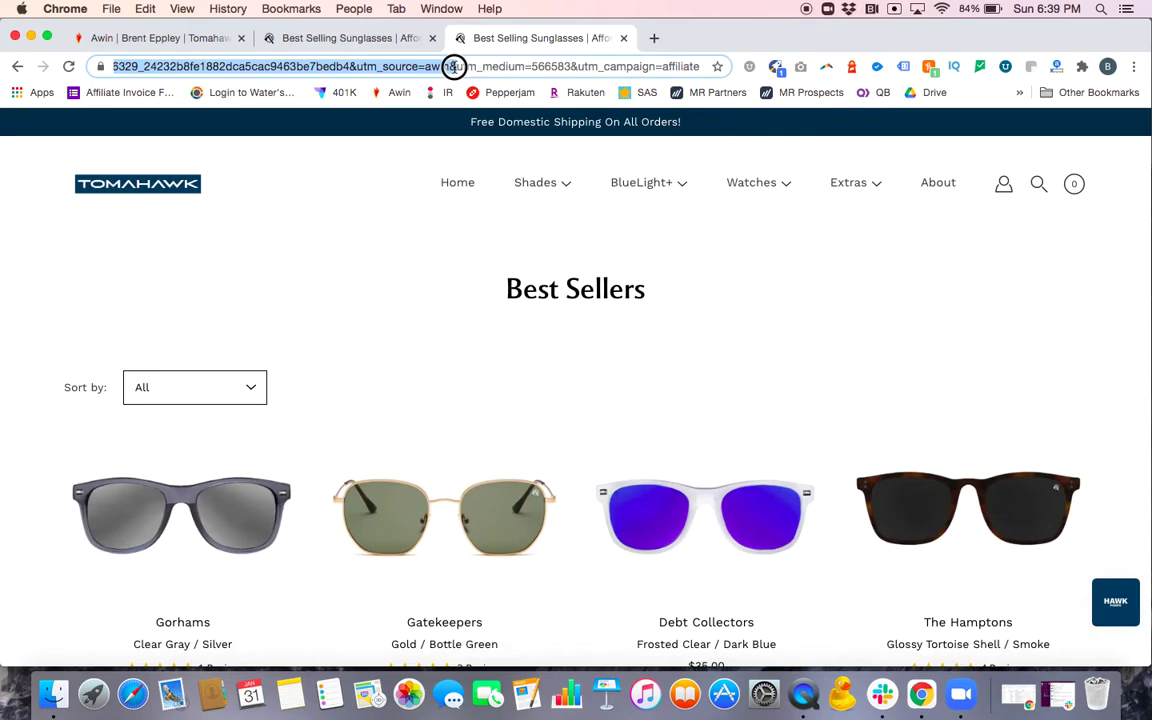
left_click_drag(454, 67, 570, 66)
left_click(485, 67)
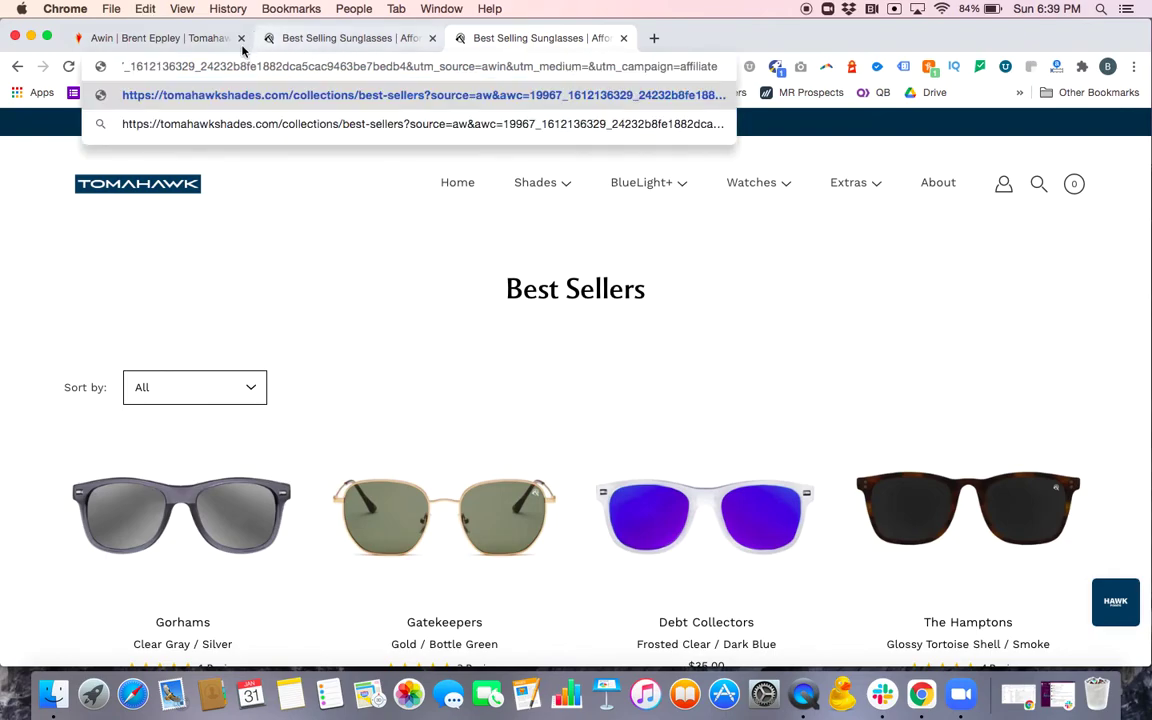
Return to the Awin 'today' publisher results and clear the Publisher ID highlight.
left_click(172, 38)
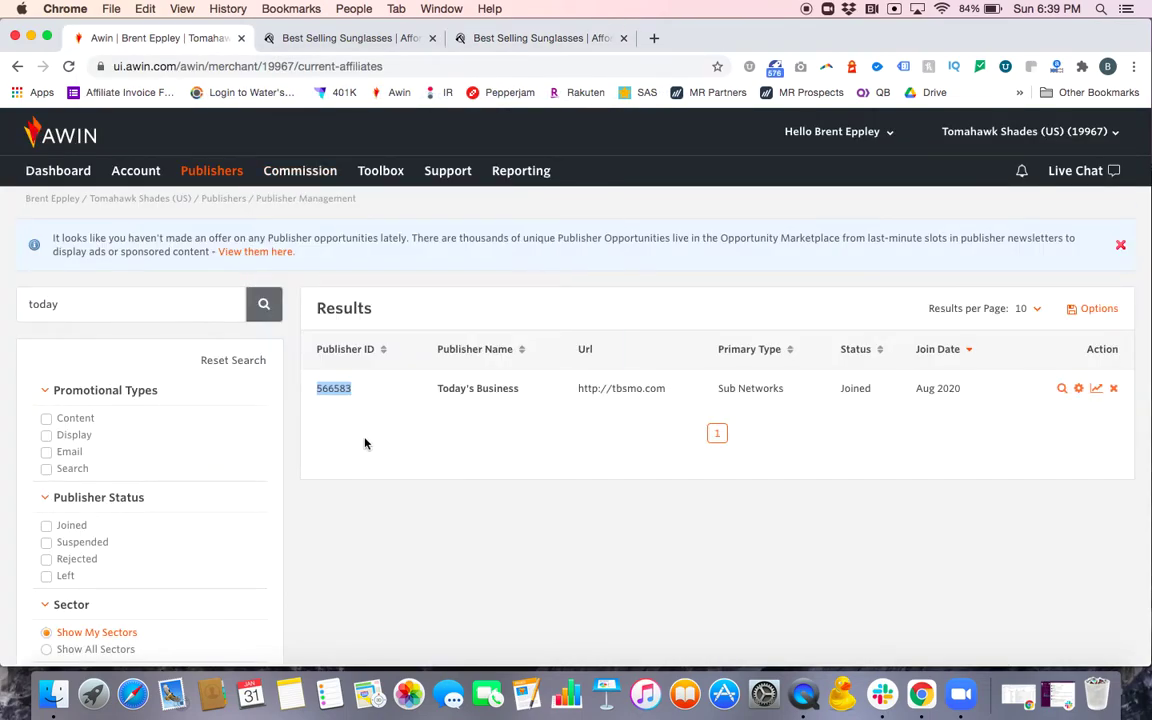
left_click(347, 429)
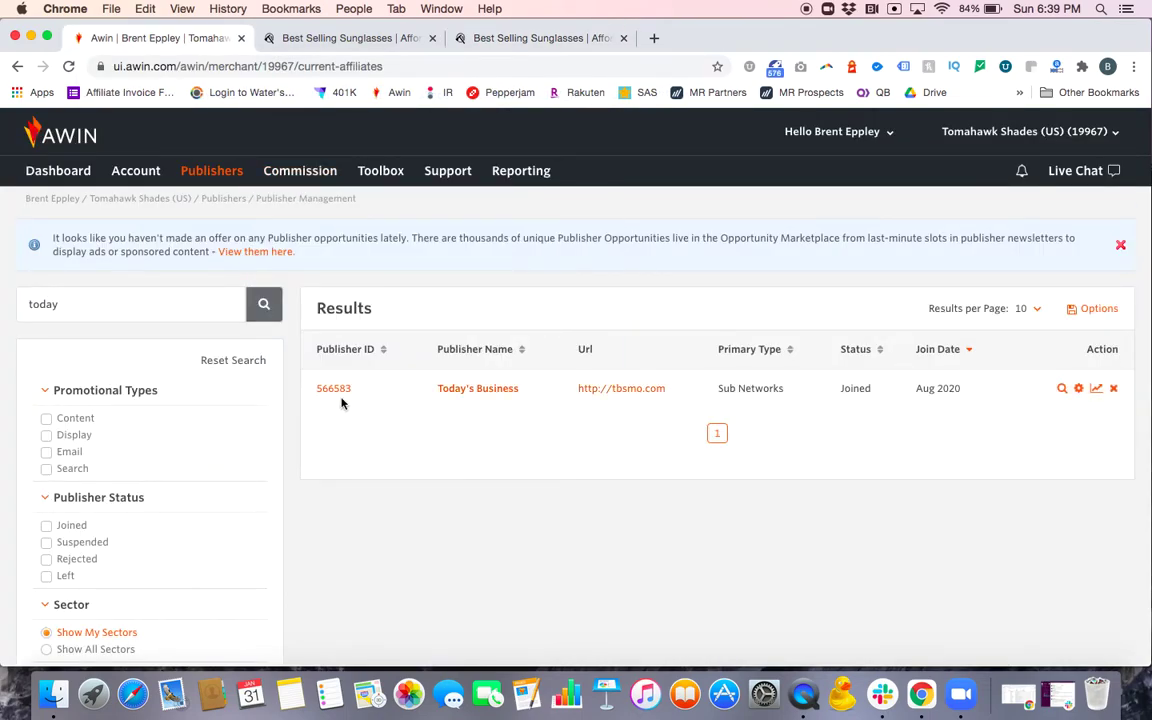